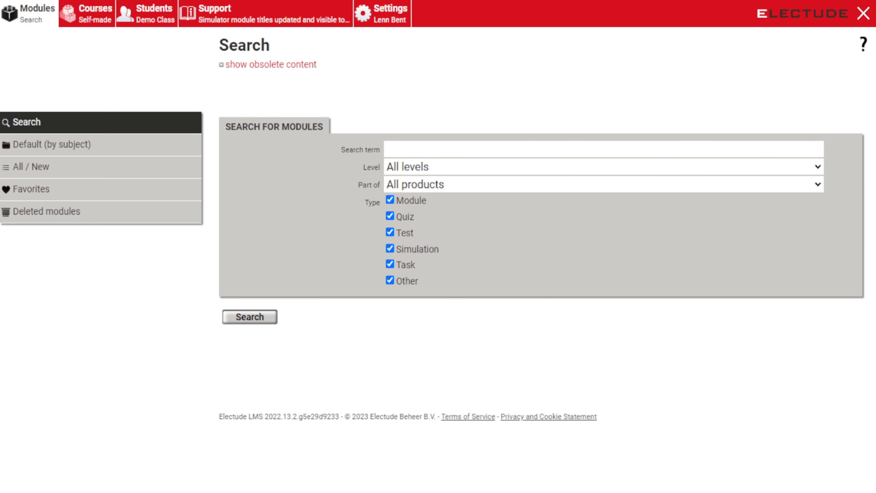
Step: Create a self-made course titled 'Demo Class 2' and open its course page
click(79, 24)
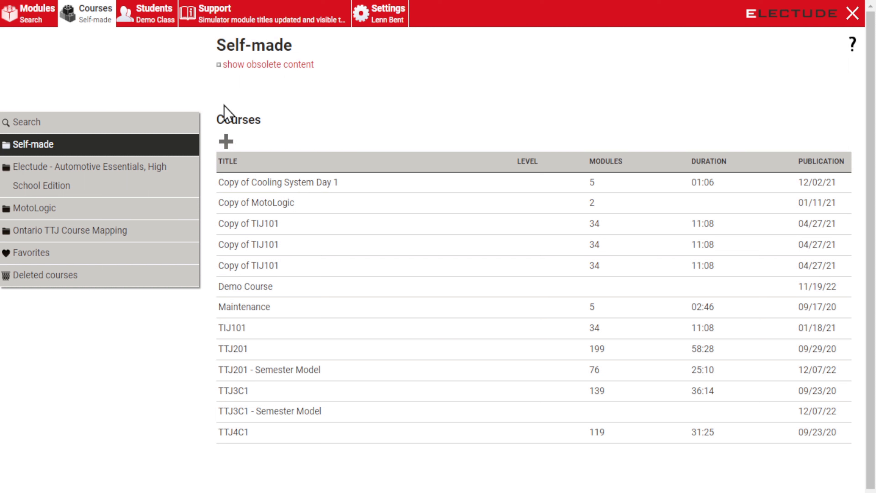
click(226, 142)
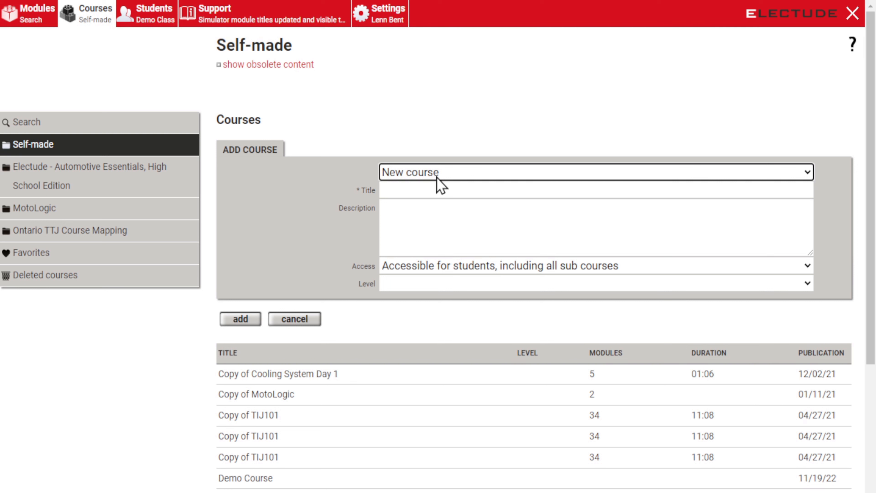
click(426, 196)
text(Demo Class)
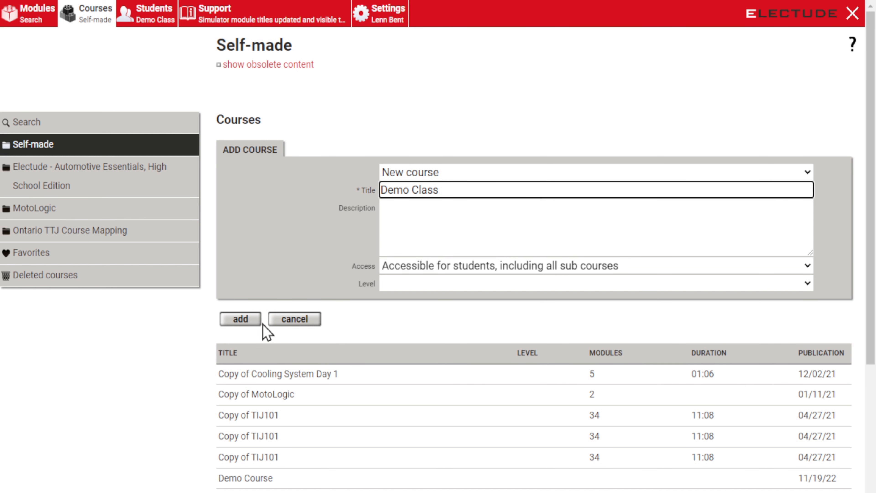
text( 2)
click(255, 323)
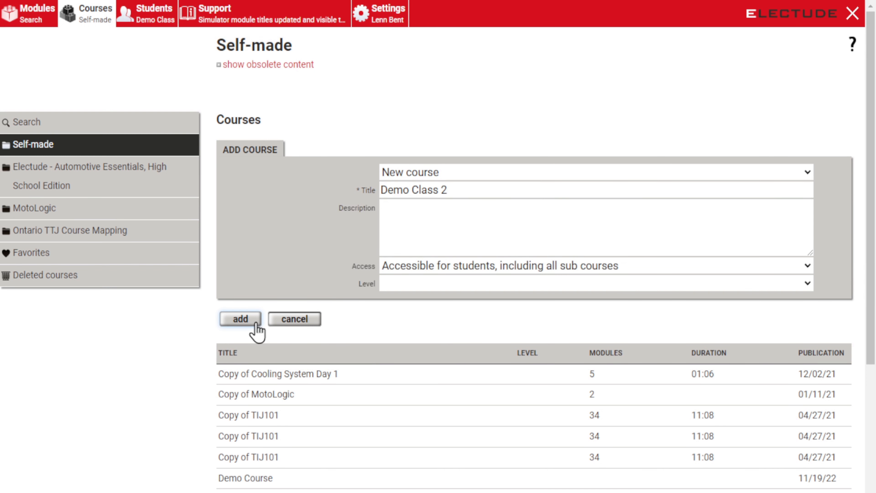
scroll(283, 242, down, 5)
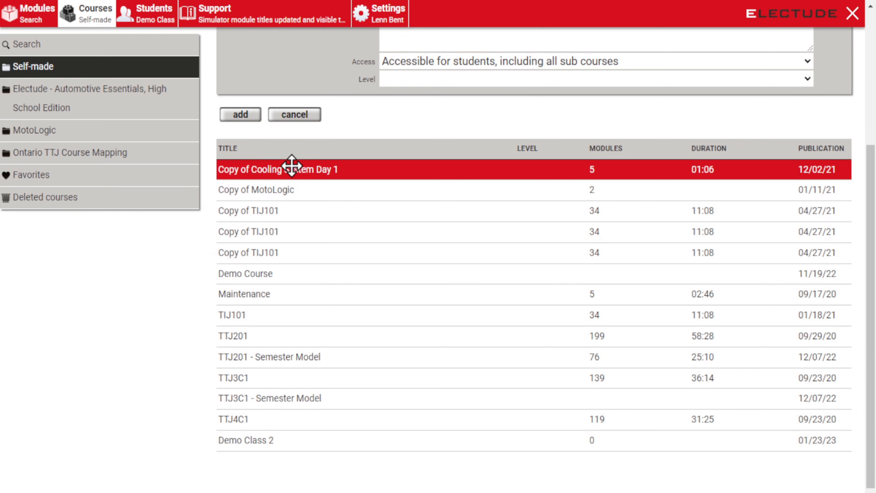
click(251, 441)
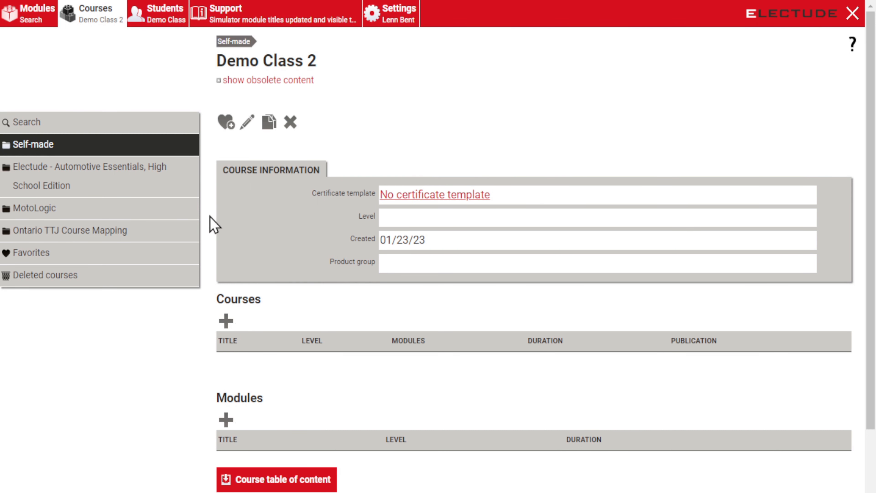
Step: Go to the Modules search page with all levels, products and module types included
click(35, 21)
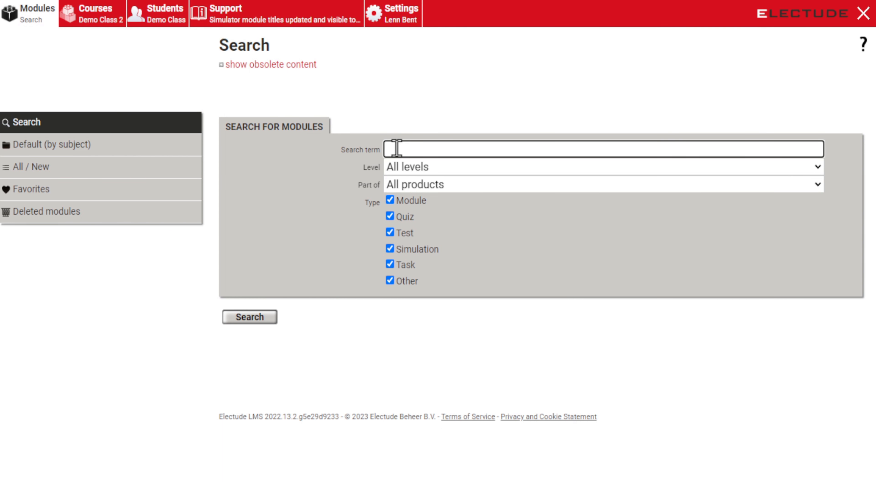
Step: Search the modules for 'tools' and browse the Default (by subject) folders
text(tools)
key(Return)
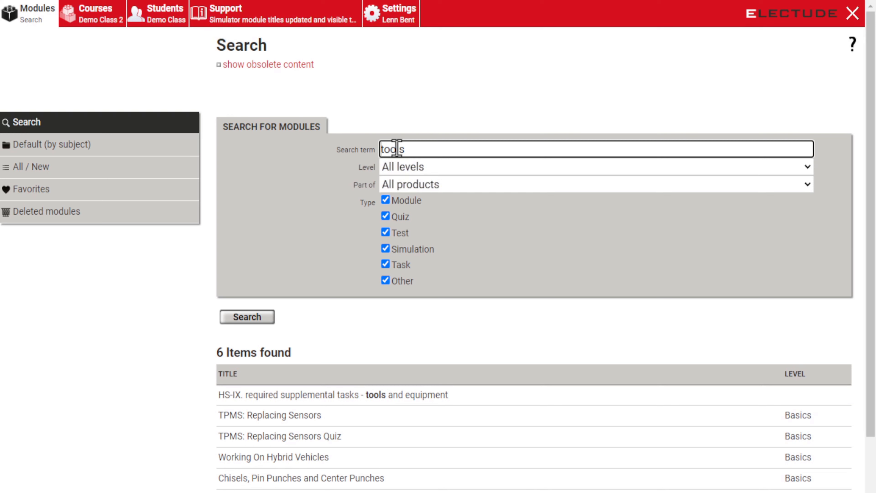
scroll(154, 149, down, 3)
scroll(351, 131, up, 3)
click(127, 151)
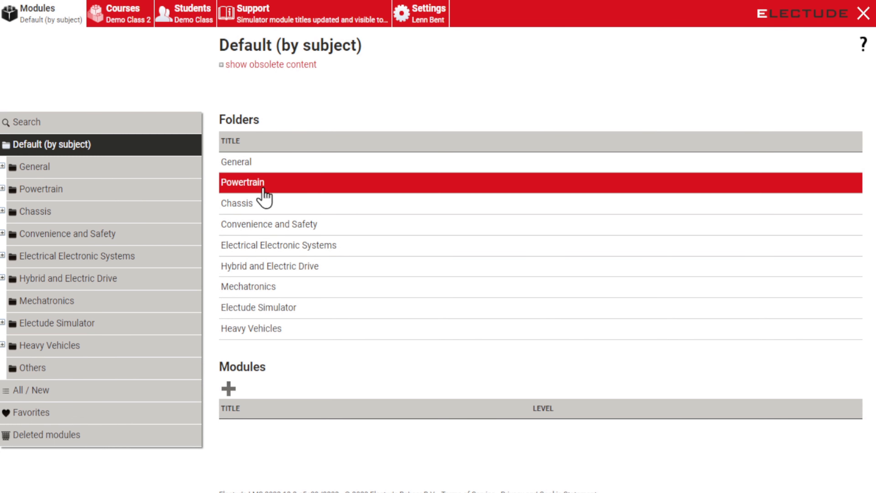
click(68, 366)
click(90, 152)
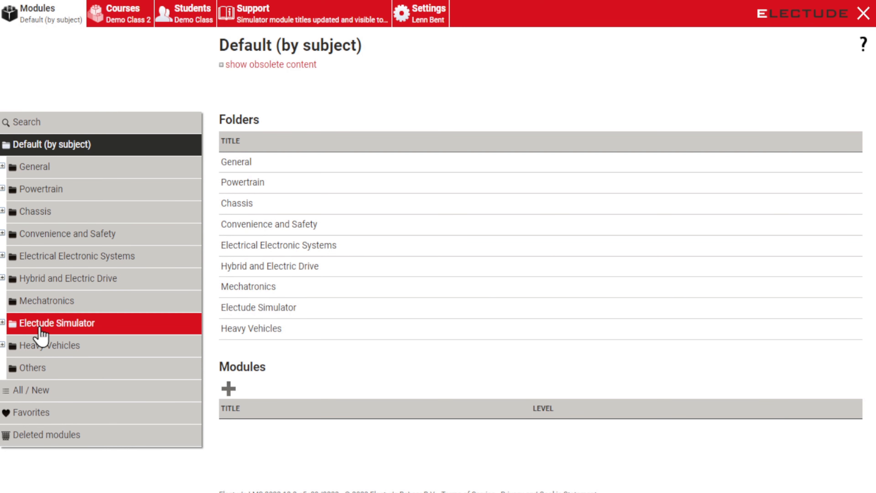
Step: Open General › Tools and add the Floor Jack module to Demo Class 2
click(3, 167)
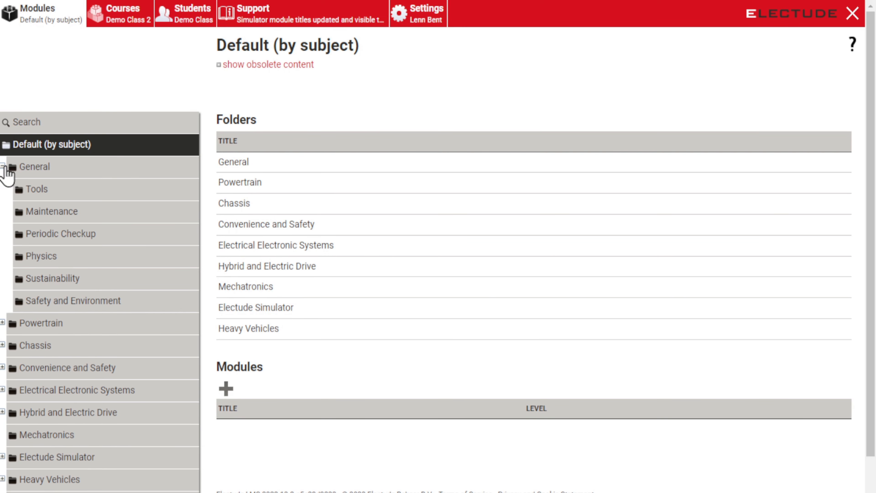
click(38, 191)
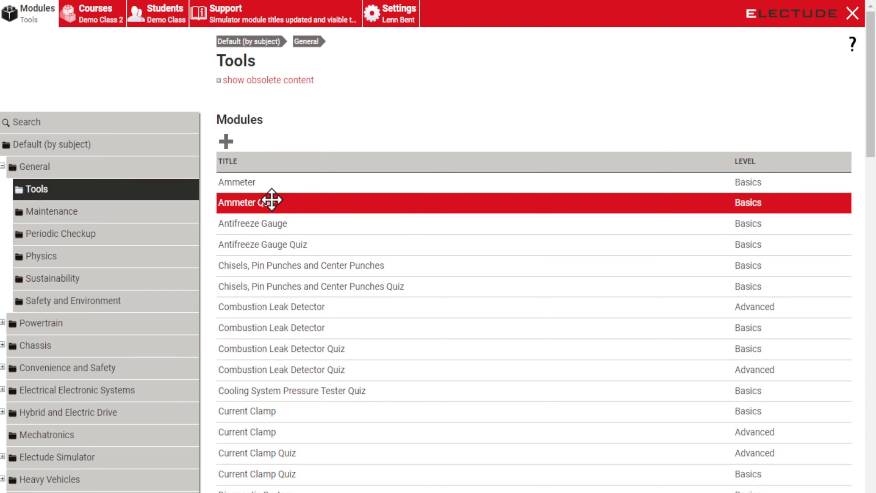
scroll(292, 231, down, 5)
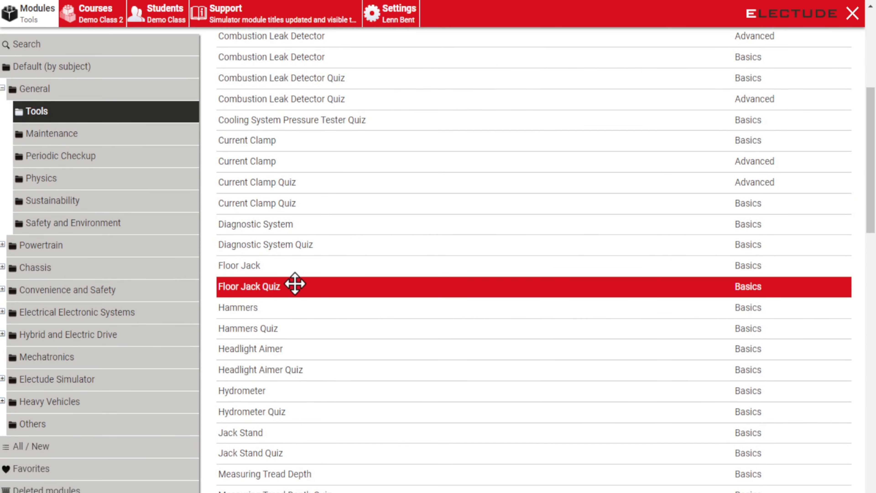
drag(293, 272, 116, 15)
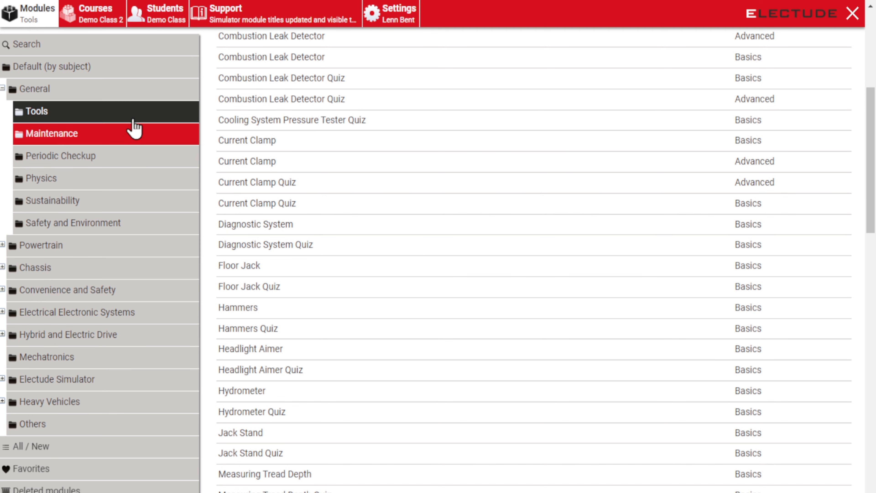
Step: Delete the Floor Jack module from the Demo Class 2 course's module list
click(104, 7)
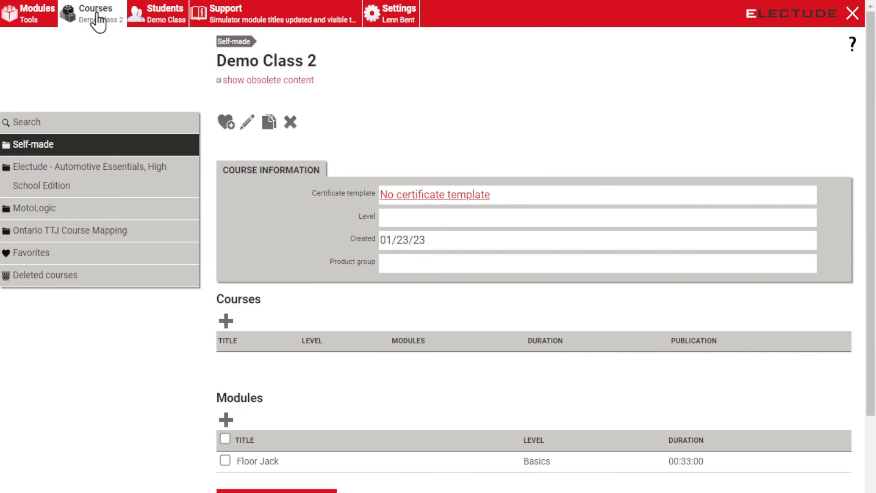
scroll(368, 317, down, 2)
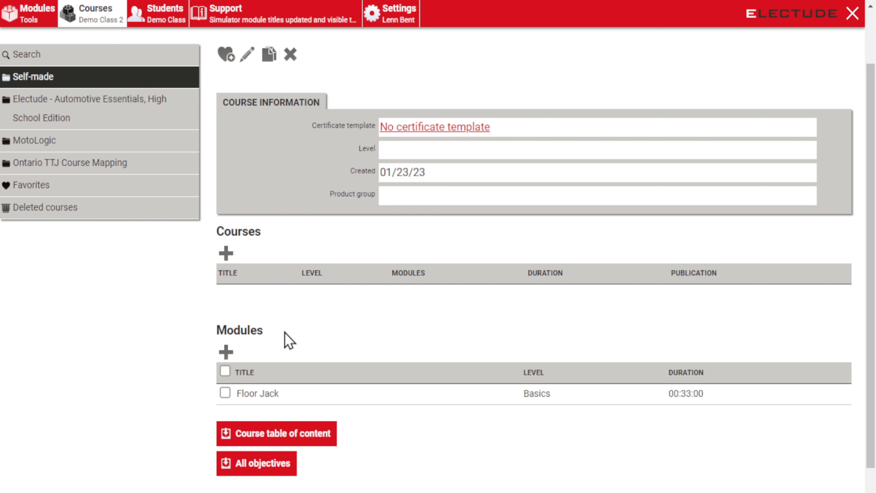
click(224, 393)
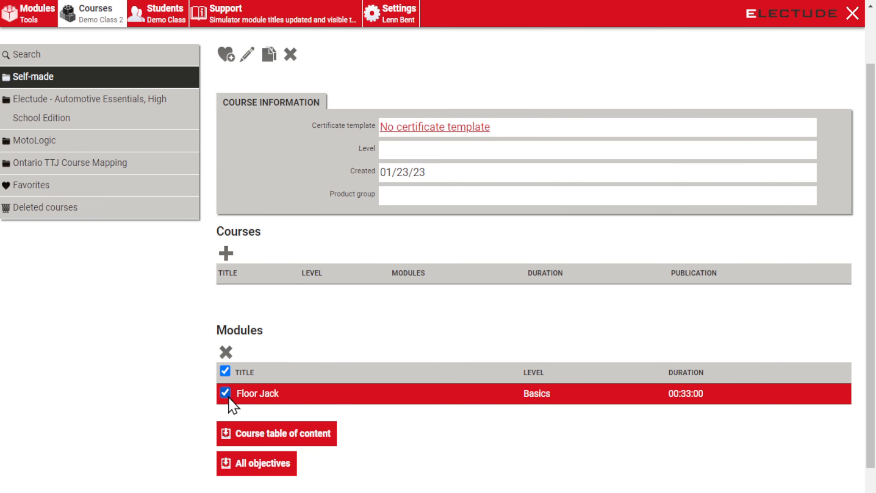
click(227, 355)
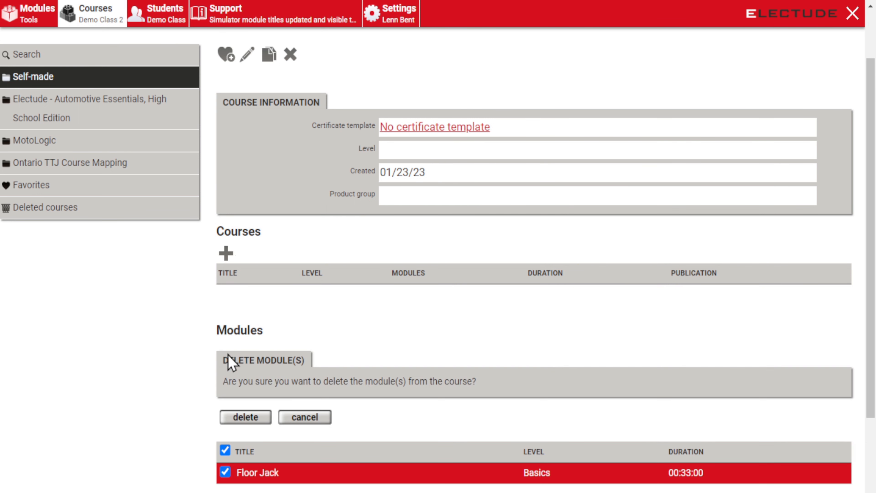
click(243, 417)
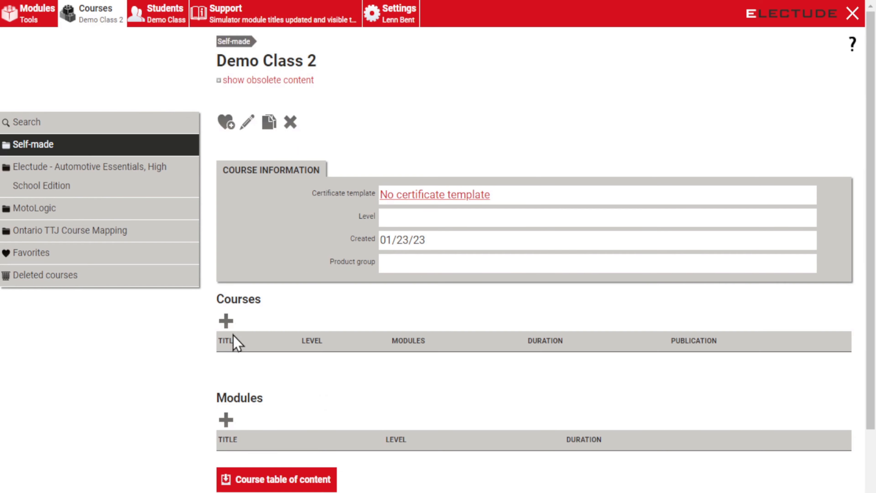
Step: Add sub-courses 'Tools Day 1' and 'Tools Day 2' to Demo Class 2, then select Tools Day 1
click(234, 322)
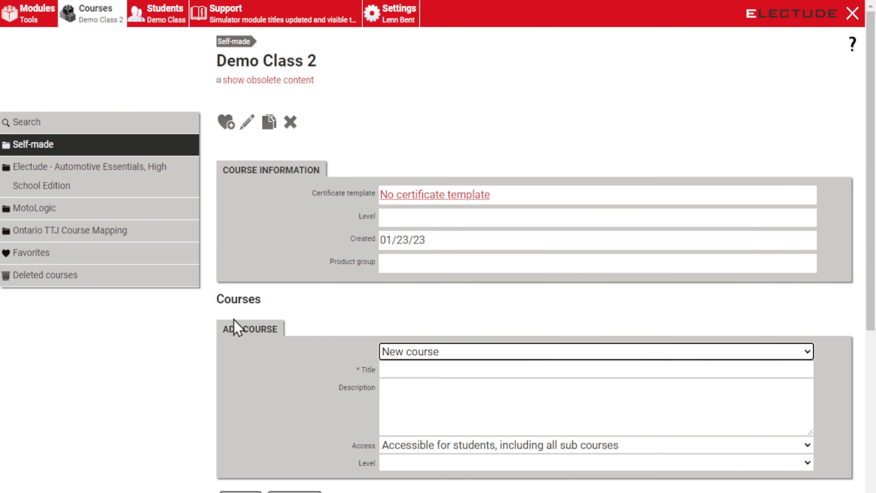
click(418, 368)
text(Tools Day)
key(Return)
click(395, 370)
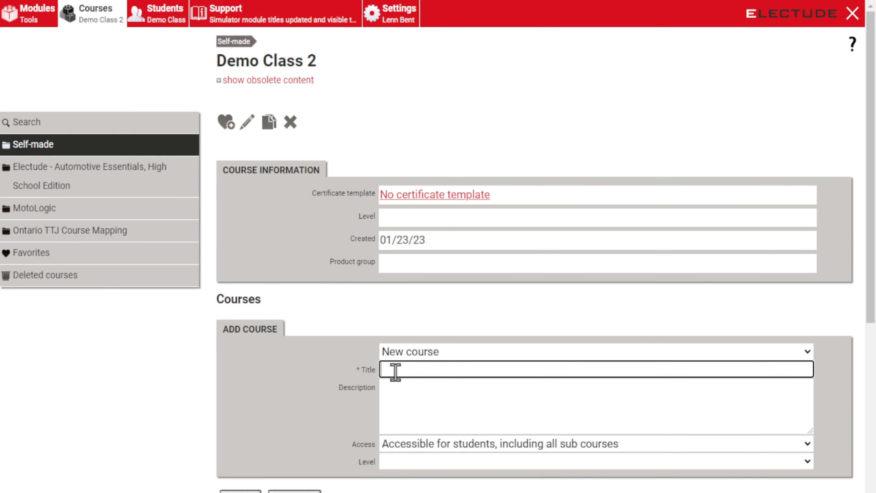
text(Tools Day 2)
key(Return)
scroll(386, 362, down, 5)
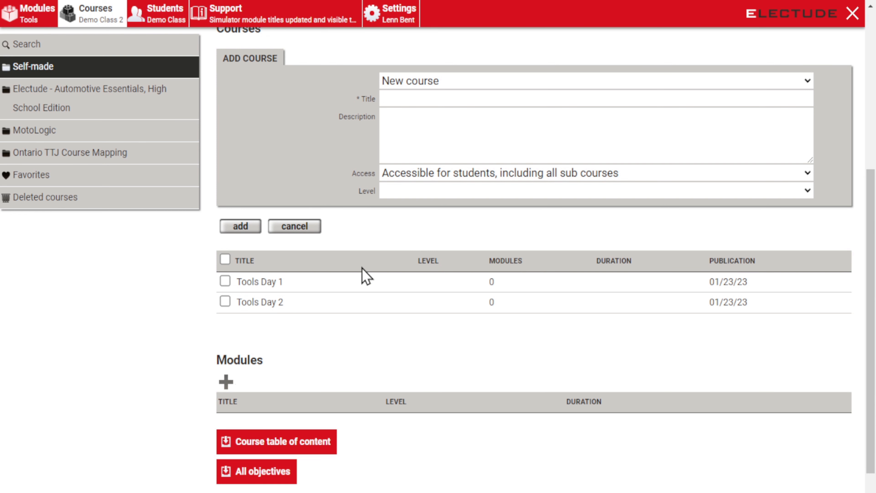
click(274, 280)
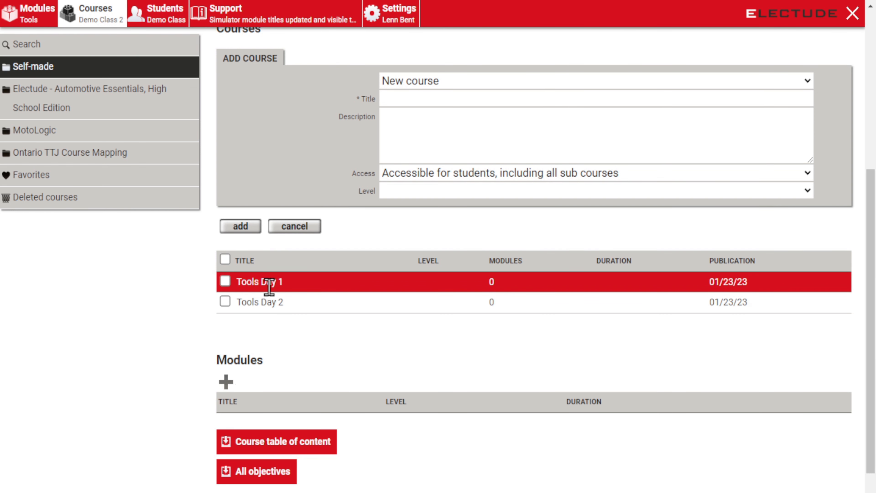
Step: Open the Tools Day 1 course page, then go back to the Tools module list
double_click(268, 280)
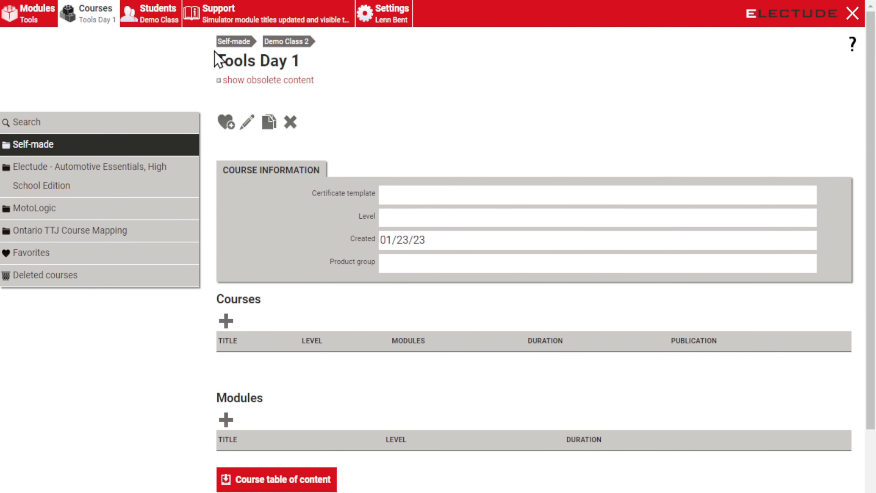
drag(307, 73, 215, 72)
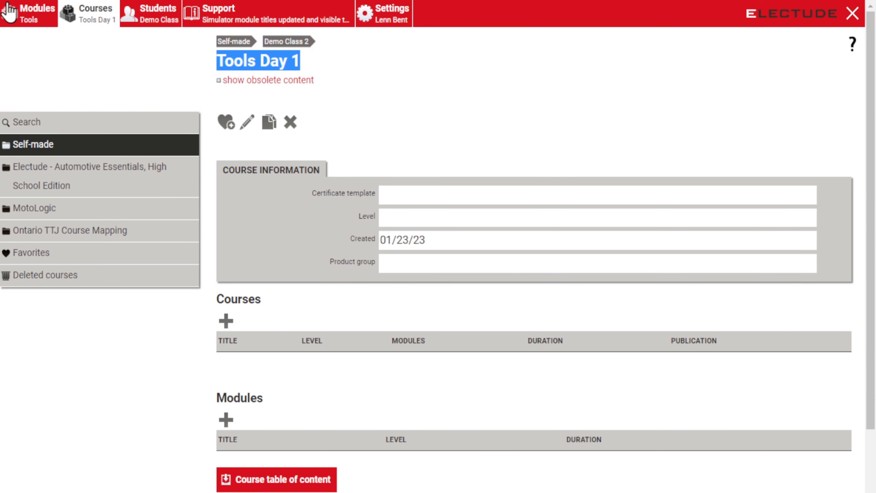
click(13, 14)
scroll(280, 236, down, 4)
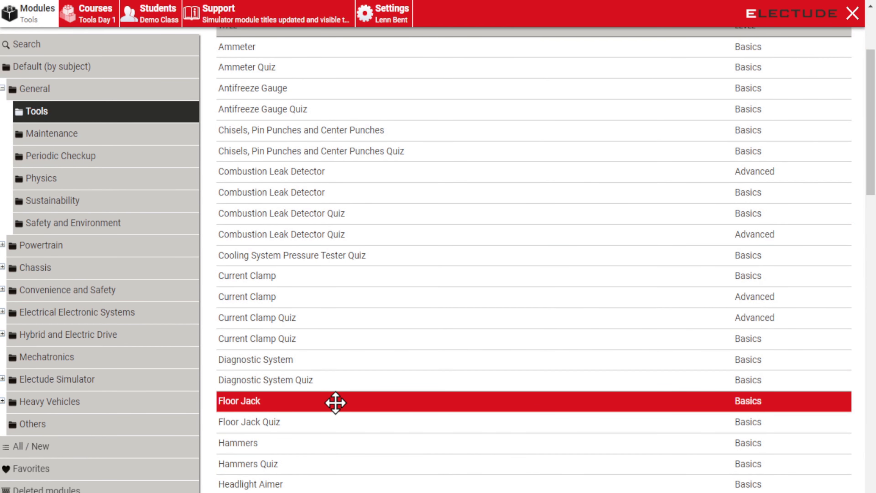
Step: Add Floor Jack, Floor Jack Quiz, Jack Stand and Jack Stand Quiz to Tools Day 1
drag(335, 401, 111, 8)
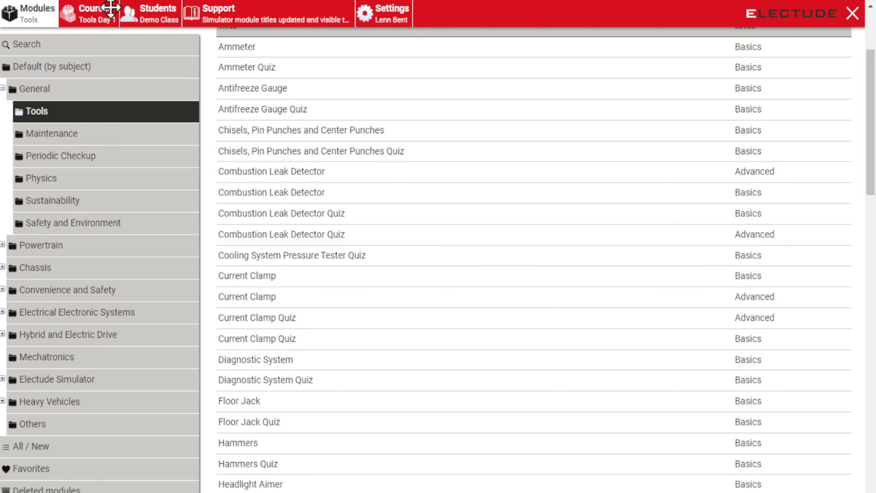
drag(238, 422, 97, 18)
scroll(323, 293, down, 5)
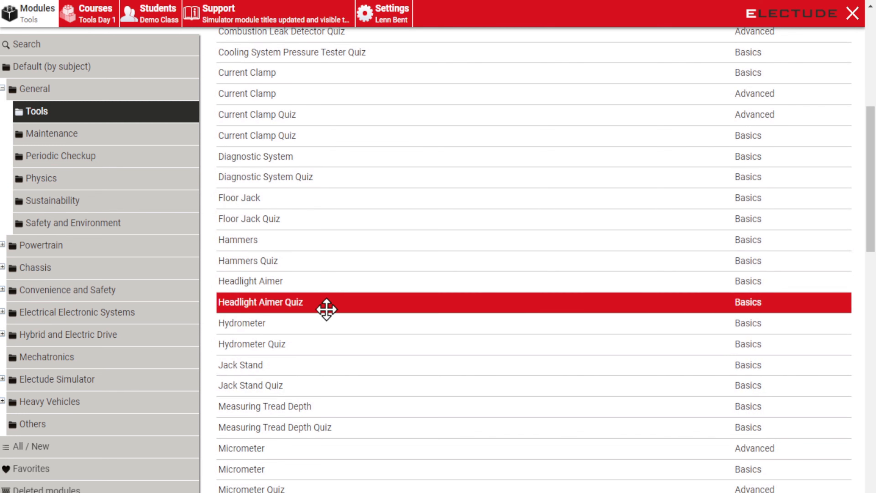
drag(287, 370, 97, 16)
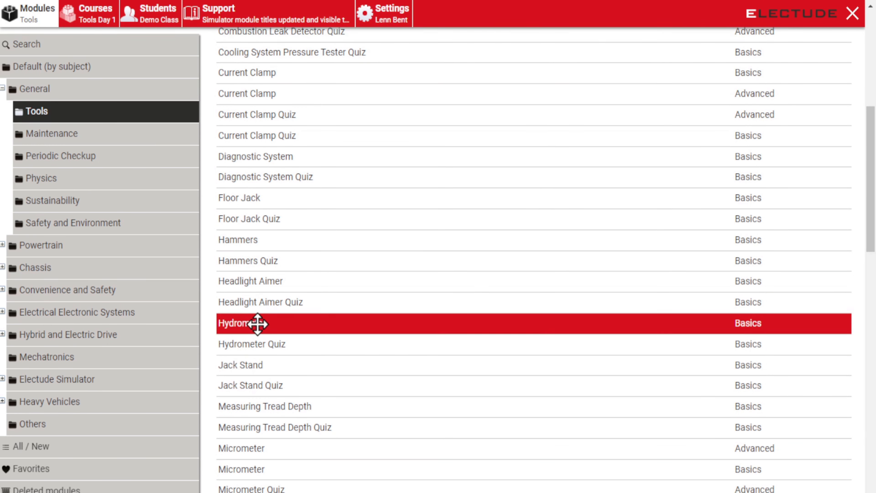
drag(274, 387, 105, 12)
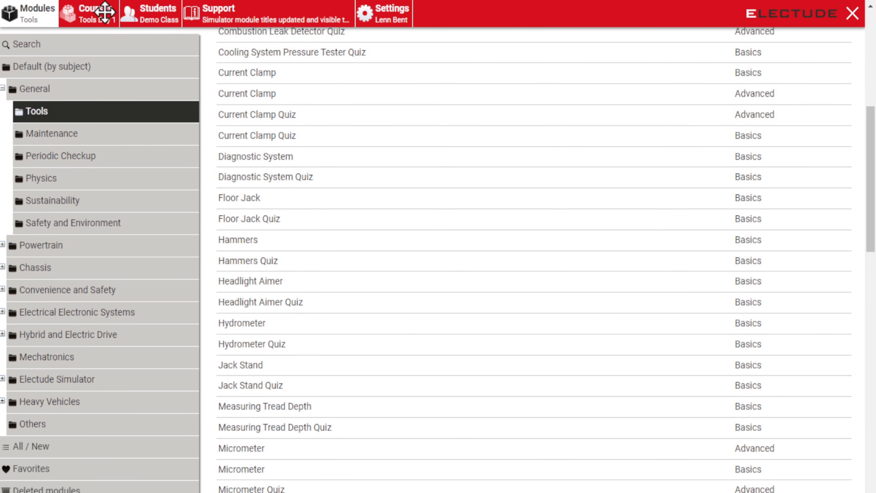
click(104, 12)
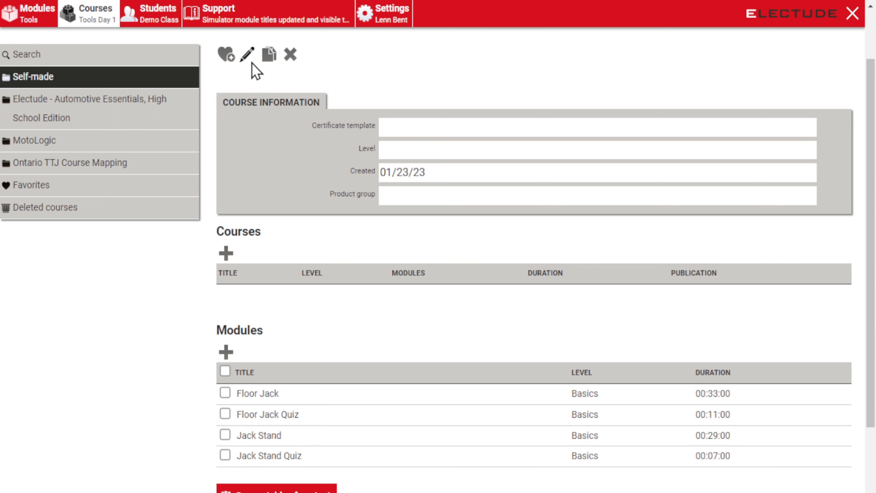
scroll(252, 63, up, 2)
Step: Go up to Demo Class 2 and open the empty Tools Day 2 course
click(290, 39)
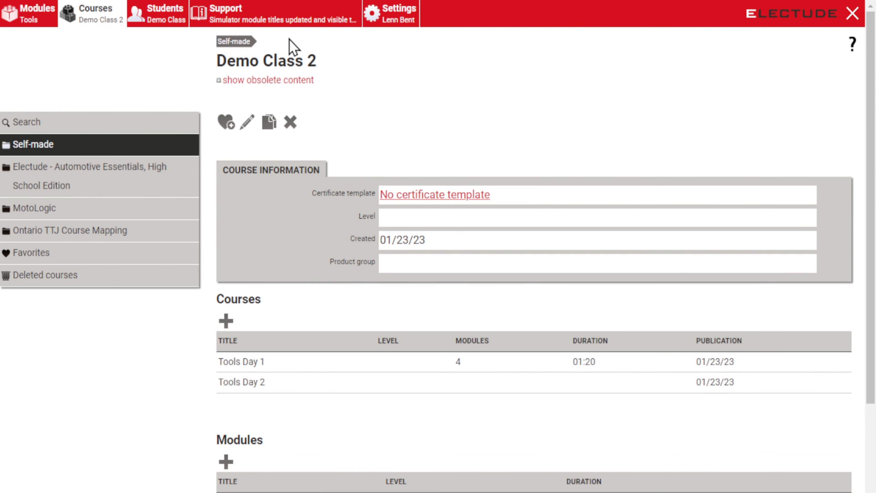
scroll(365, 305, down, 2)
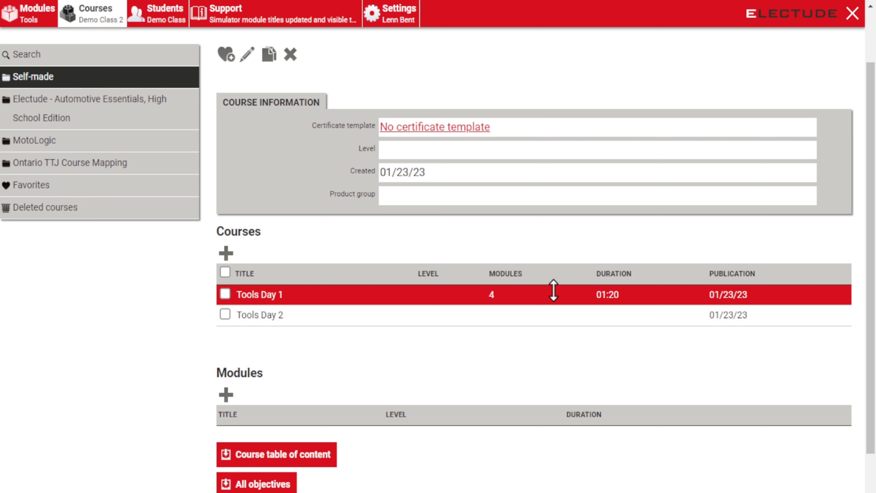
click(254, 321)
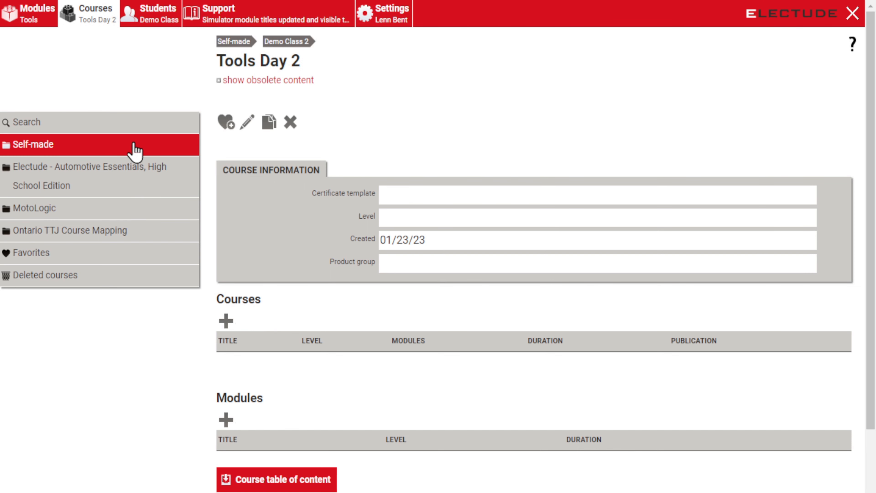
Step: Add Torque Wrench and Torque Wrench Quiz to Tools Day 2, then show the Maintenance modules
click(46, 17)
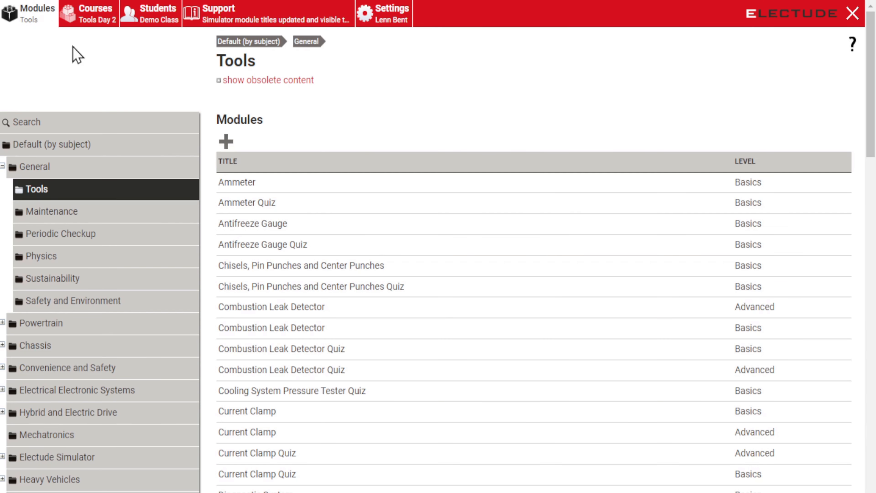
scroll(303, 309, down, 4)
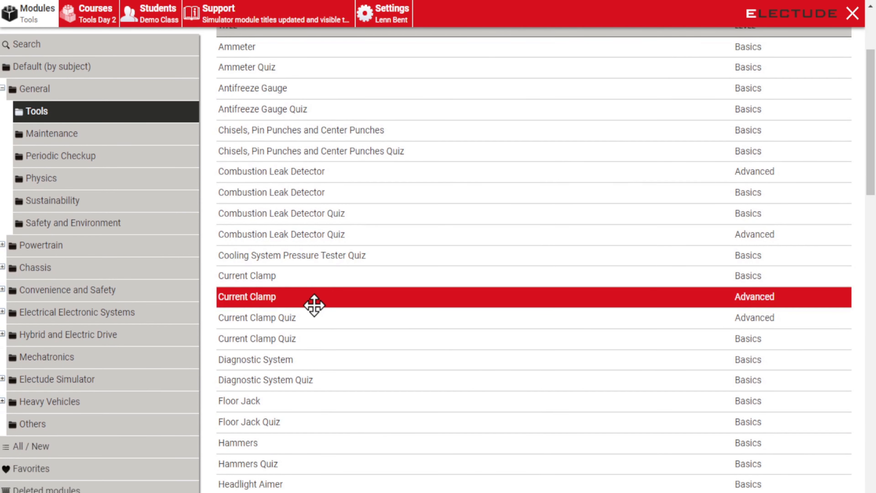
scroll(321, 300, down, 8)
scroll(335, 283, down, 14)
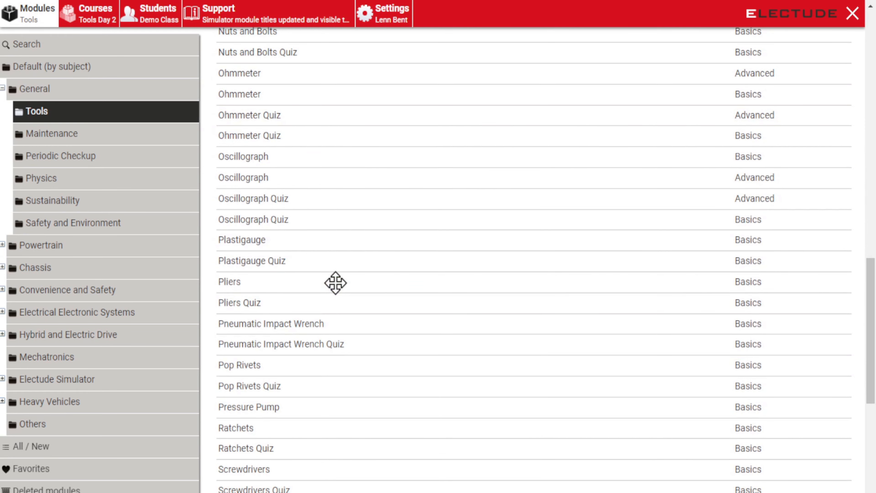
scroll(336, 292, down, 6)
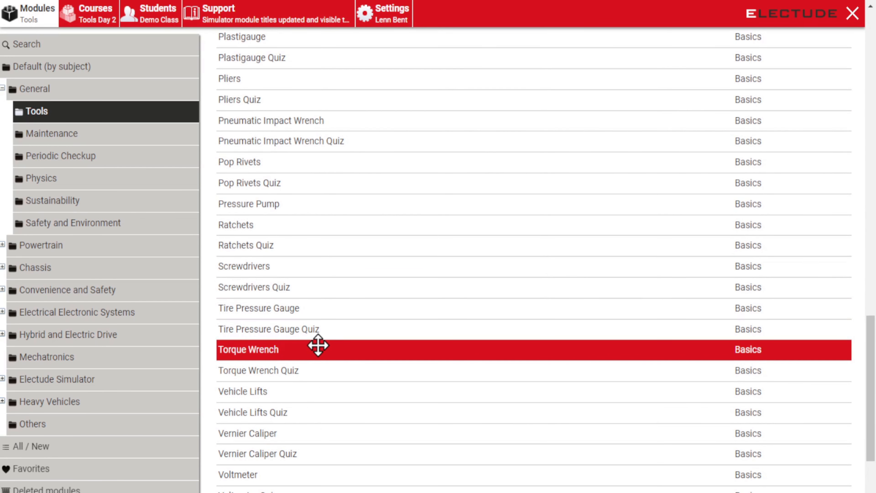
drag(311, 350, 92, 16)
drag(289, 368, 92, 10)
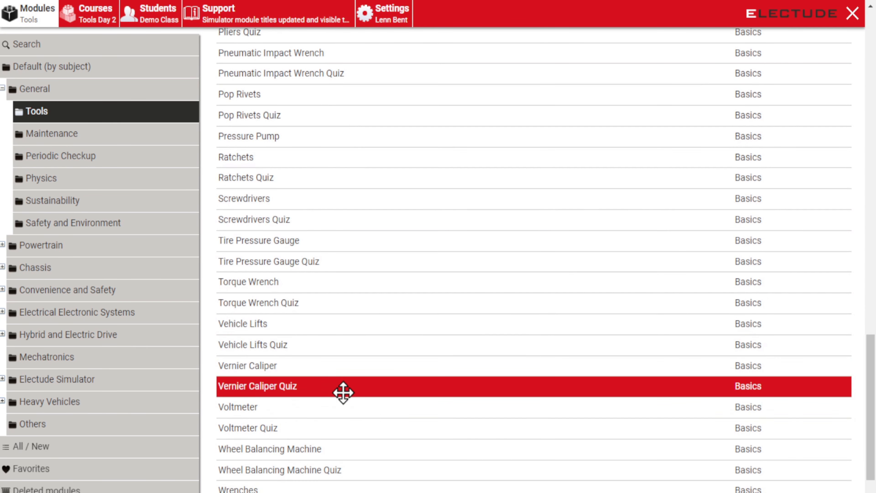
scroll(338, 385, down, 4)
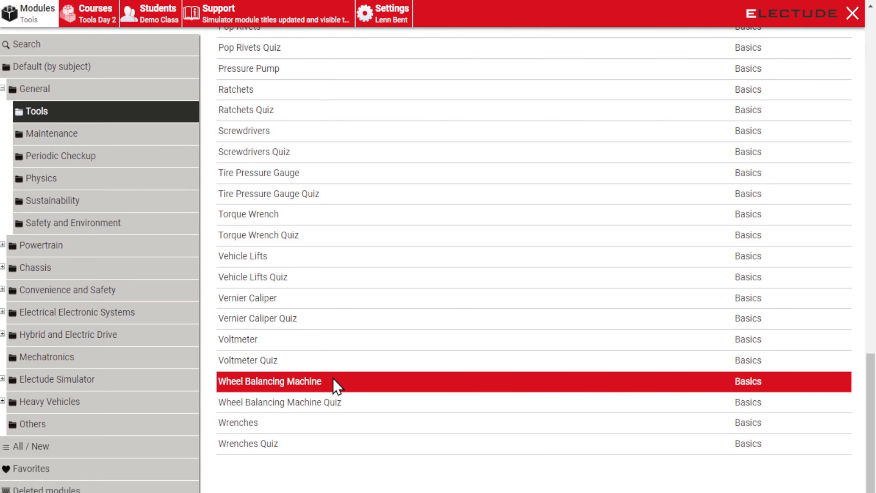
click(44, 138)
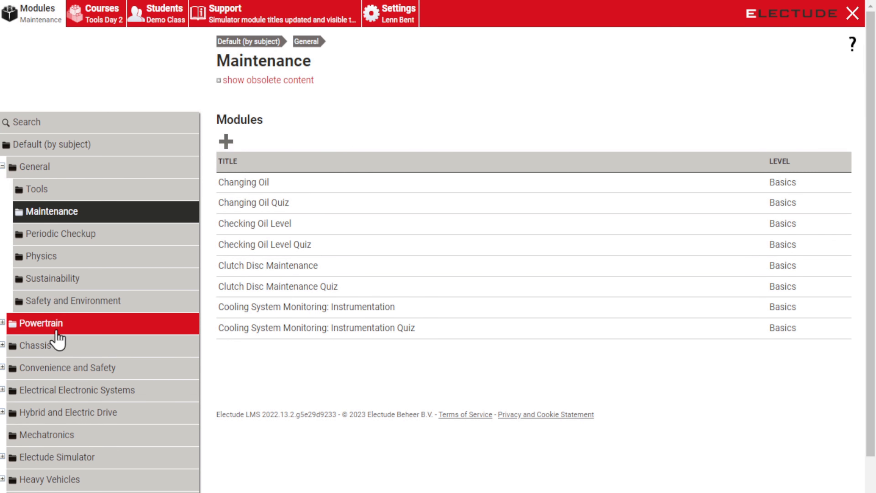
Step: Check Tools Day 2 holds its two Torque Wrench modules, then open the All groups list
click(100, 14)
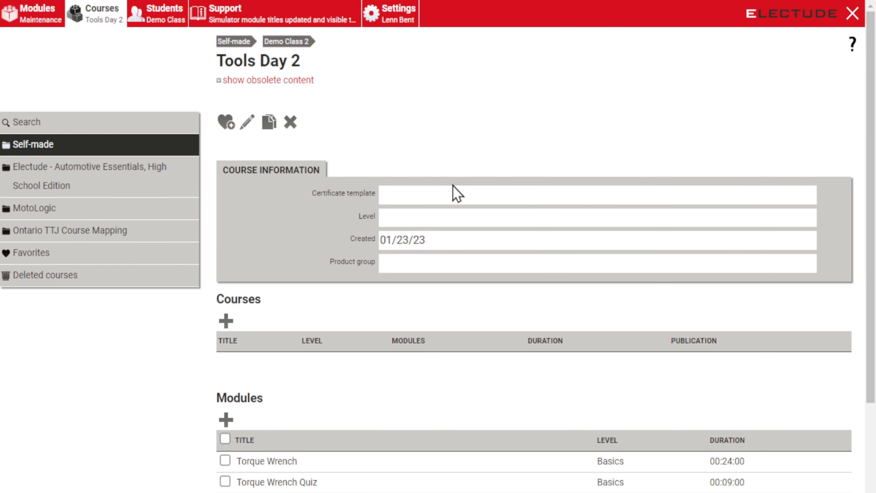
scroll(407, 307, down, 2)
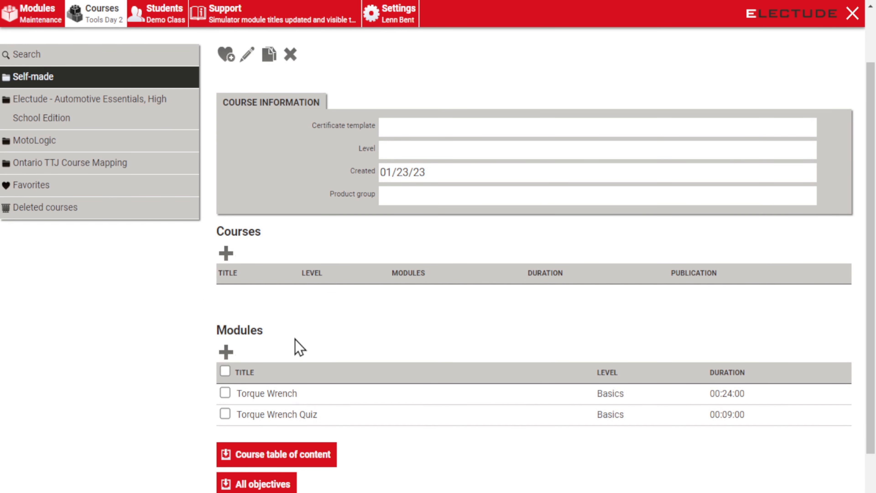
scroll(286, 207, up, 2)
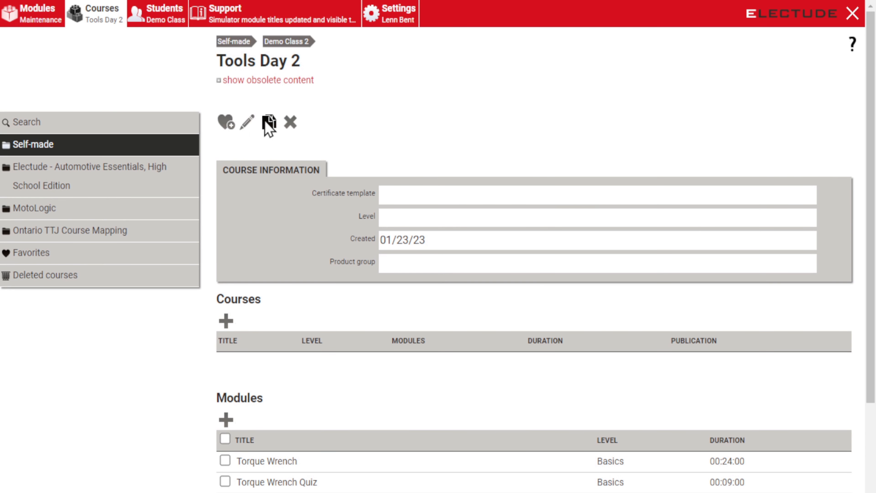
click(286, 42)
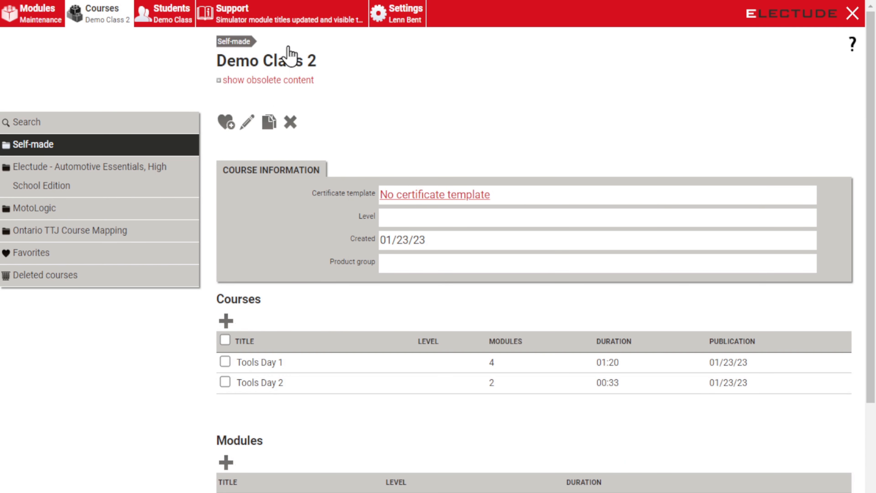
click(155, 20)
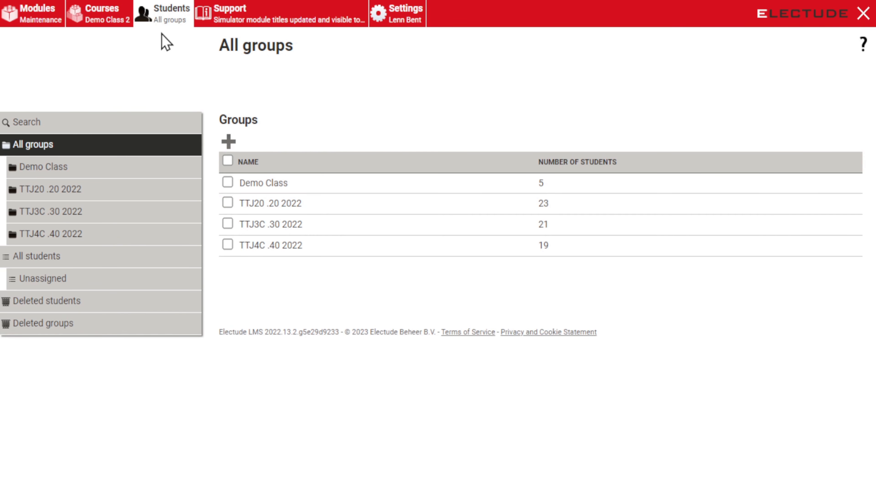
Step: Add a student group named 'Demo Stuff 2', fixing the mistyped name, and open its empty page
click(229, 143)
text(Demo)
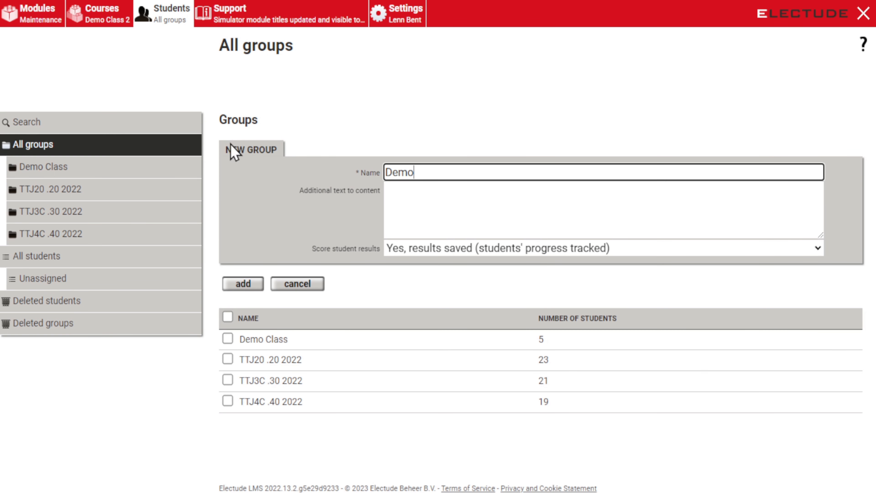
text( Stuff 12)
key(BackSpace)
key(BackSpace)
text(2)
click(246, 285)
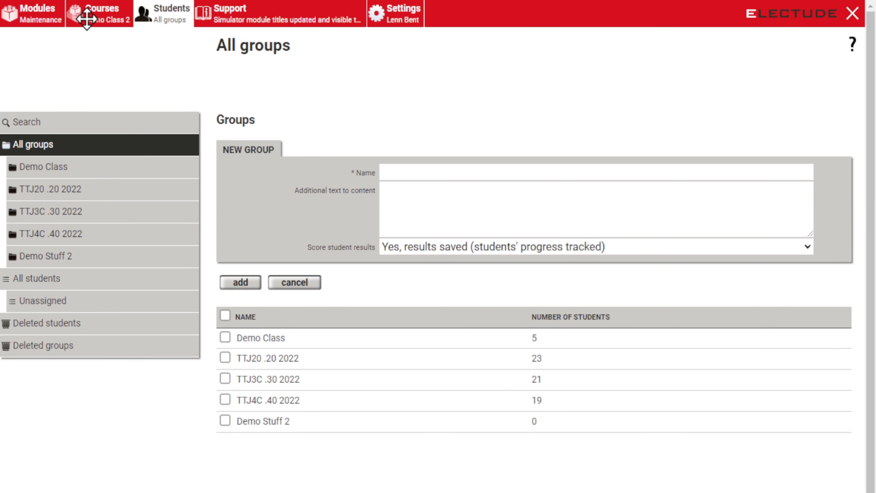
click(281, 422)
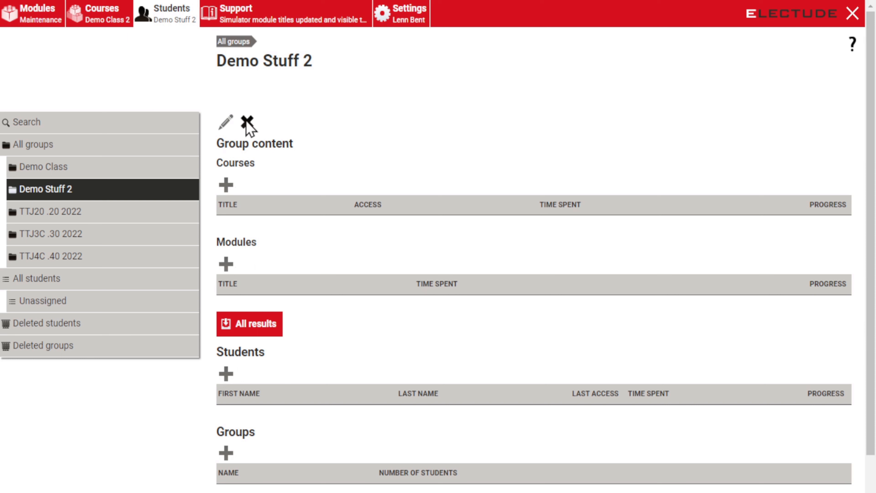
Step: Assign the self-made Demo Class 2 course to Demo Stuff 2 and open its content
click(106, 16)
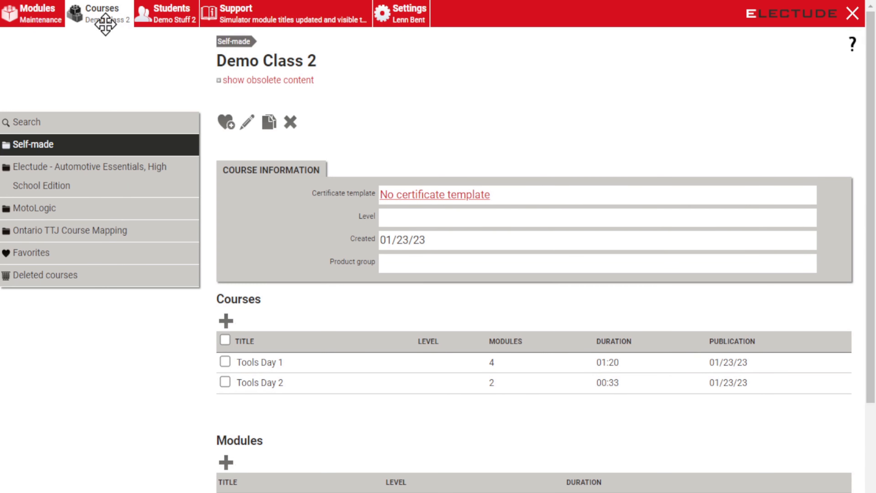
click(100, 148)
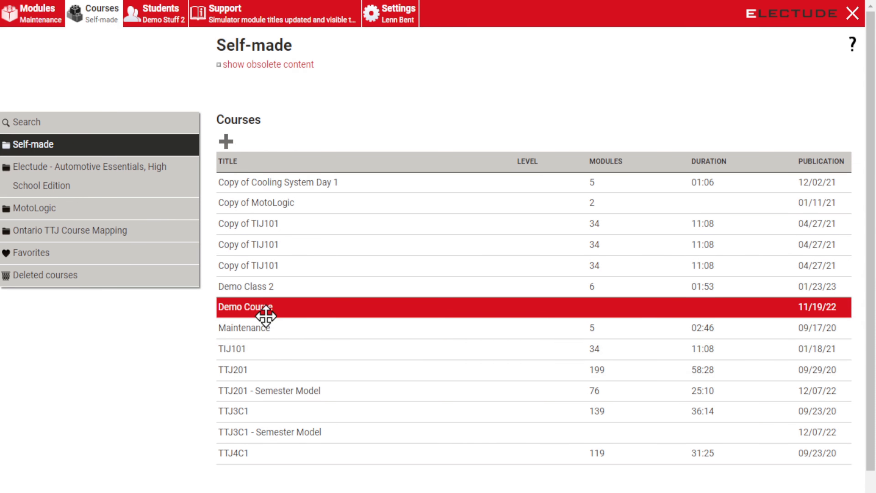
click(267, 291)
drag(267, 291, 164, 15)
click(165, 16)
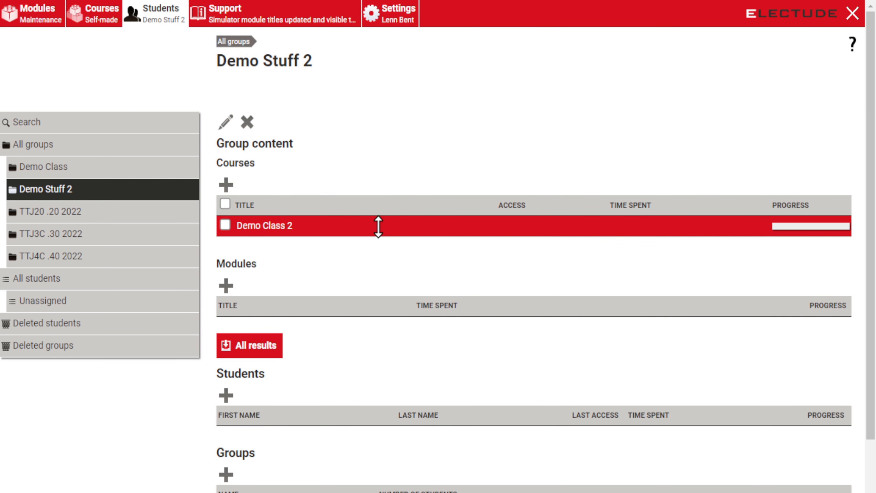
click(292, 232)
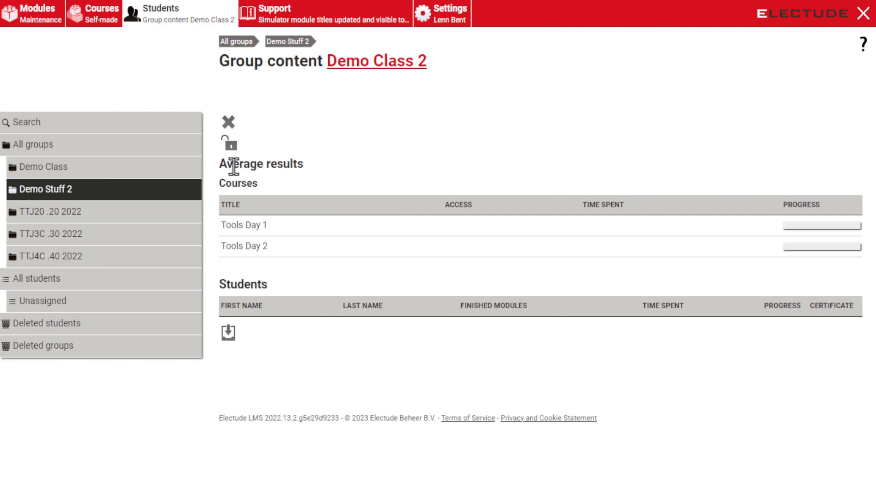
Step: Check the available access levels, then lock Tools Day 1 for all students
click(229, 142)
click(406, 169)
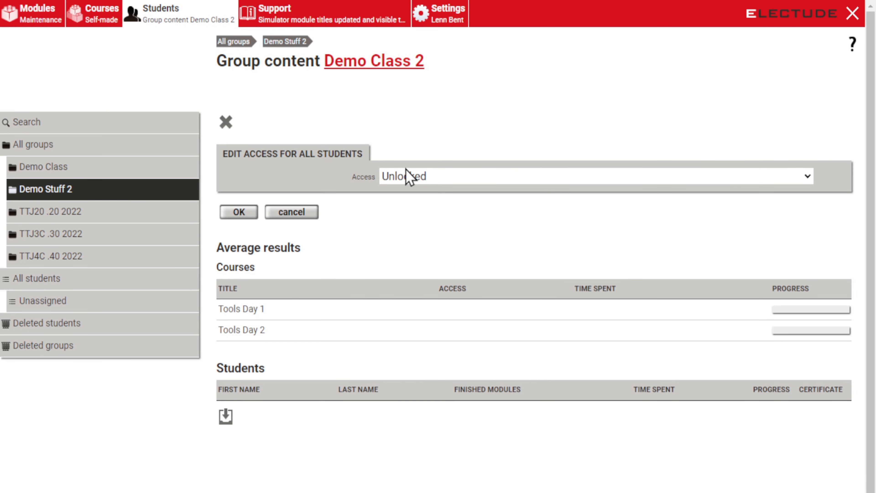
click(293, 211)
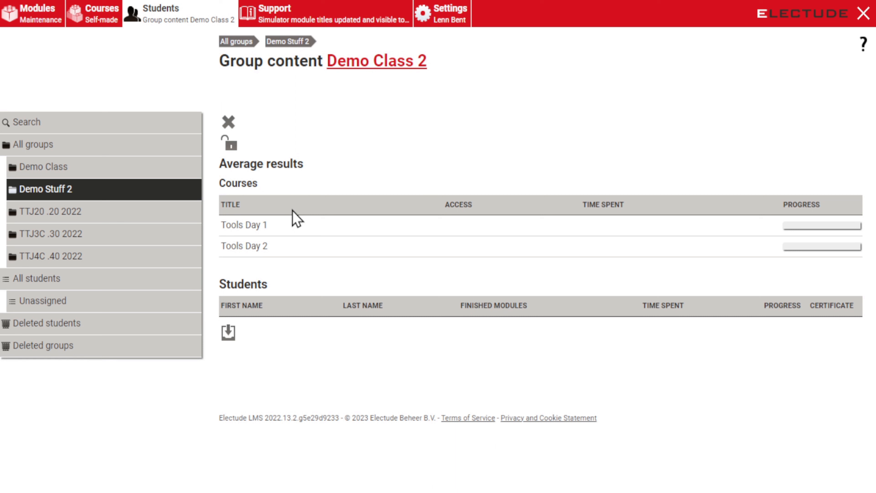
click(267, 232)
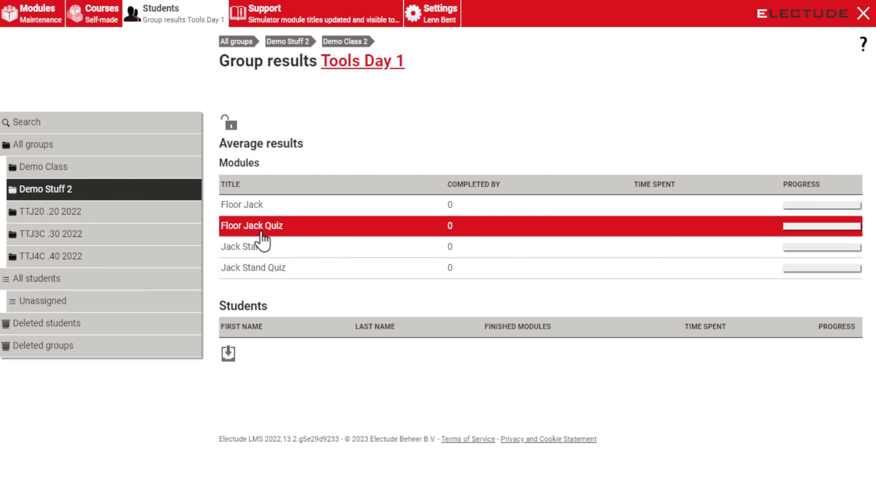
click(231, 125)
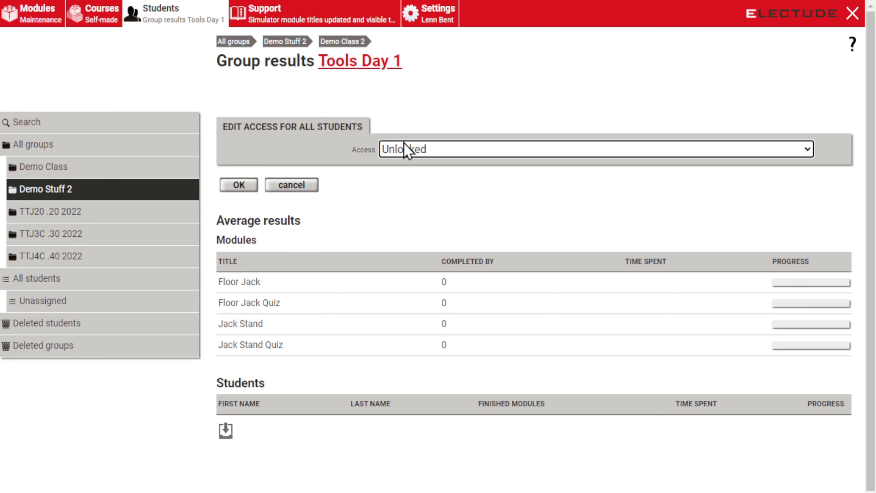
key(Down)
click(252, 188)
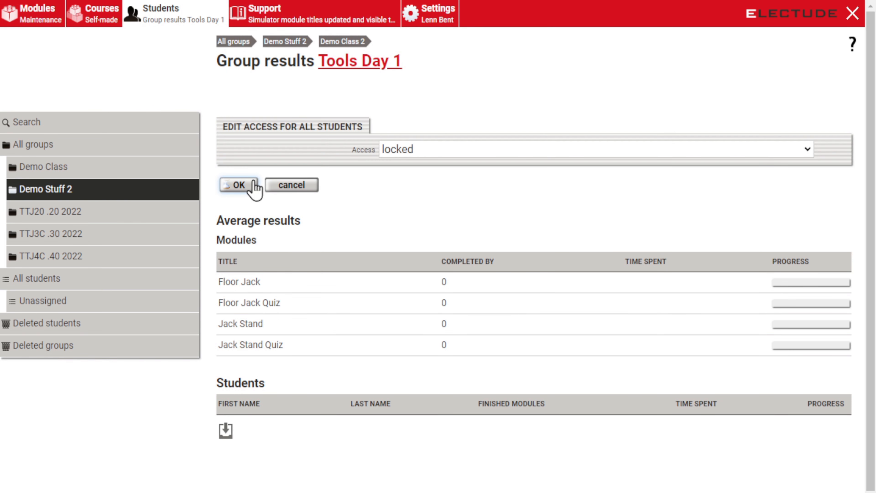
Step: Lock Tools Day 2 for all students and return to the Demo Stuff 2 group page
click(345, 41)
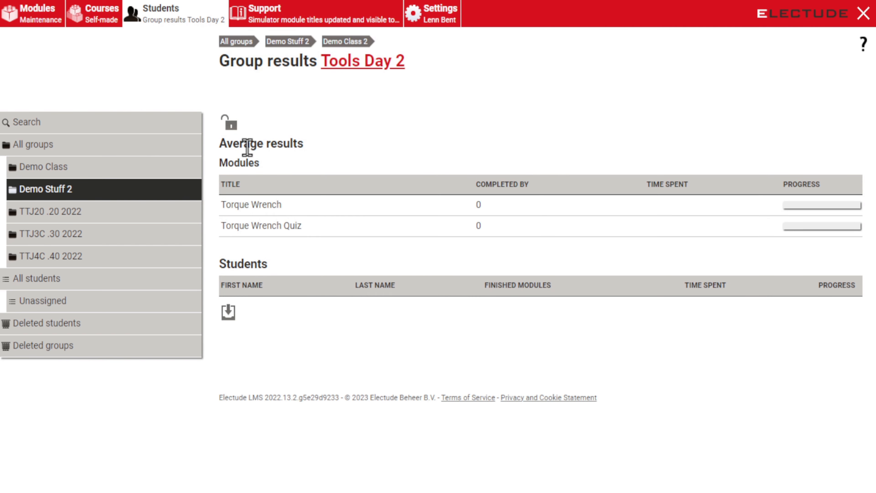
click(236, 129)
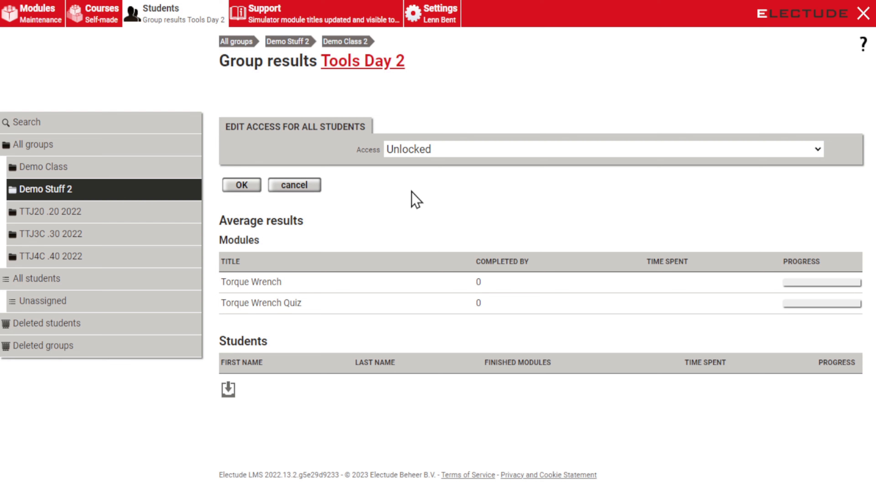
key(Down)
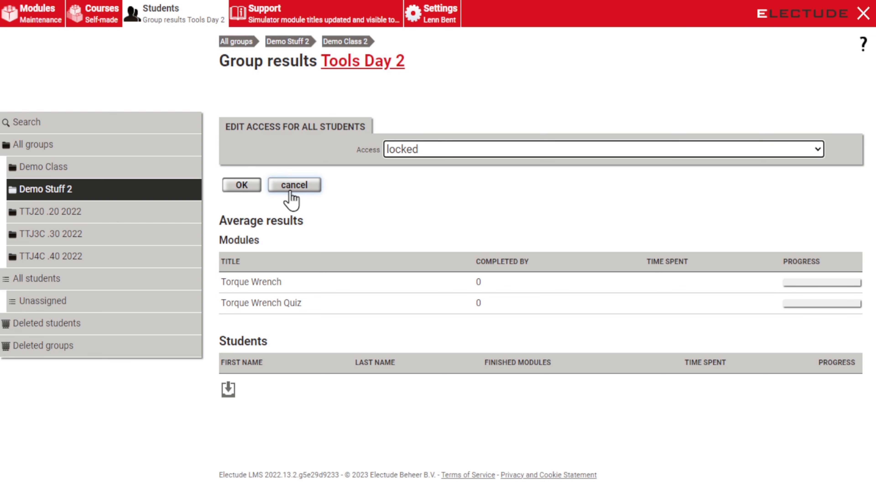
click(245, 189)
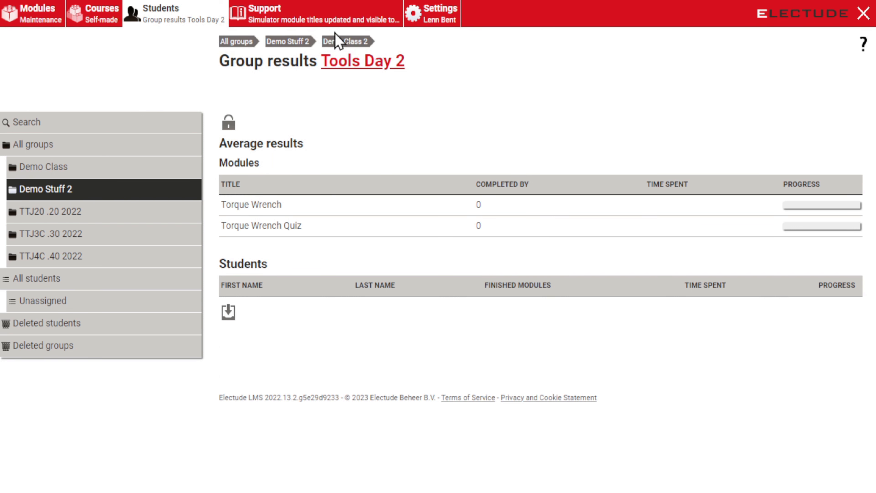
click(340, 42)
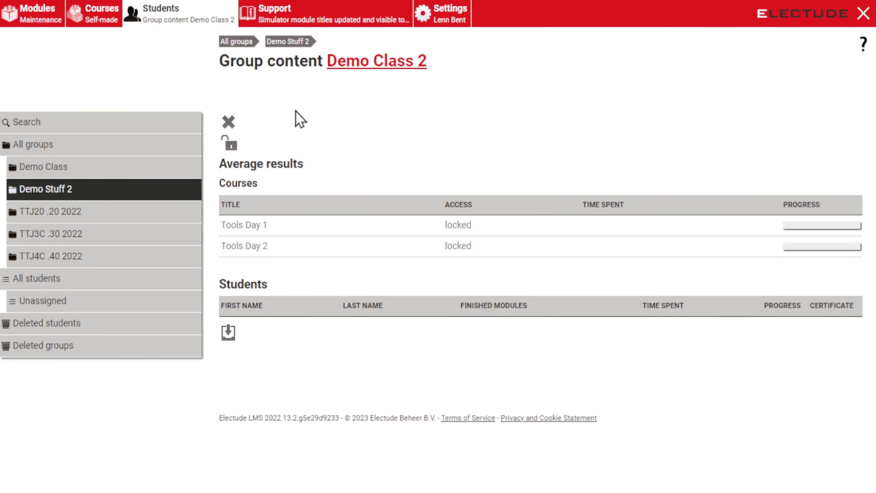
click(291, 42)
scroll(279, 228, down, 3)
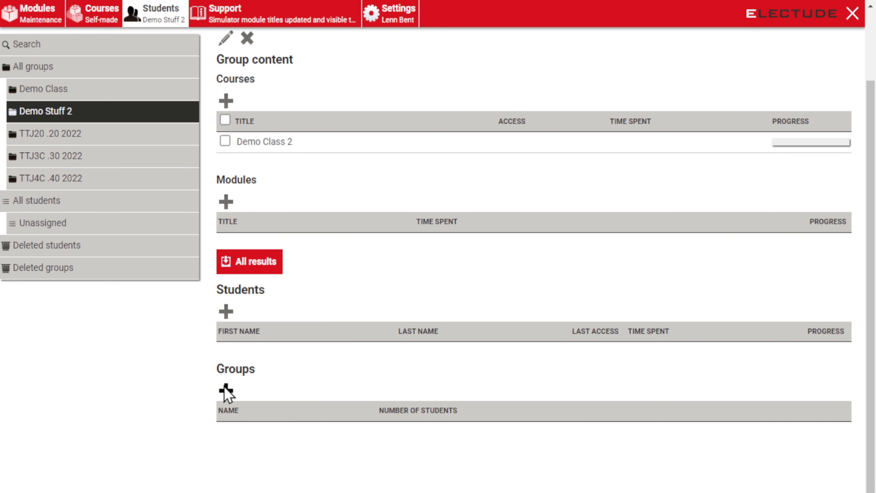
Step: Add new student 'Student' '1' to Demo Stuff 2, filling in a username and e-mail address
click(228, 316)
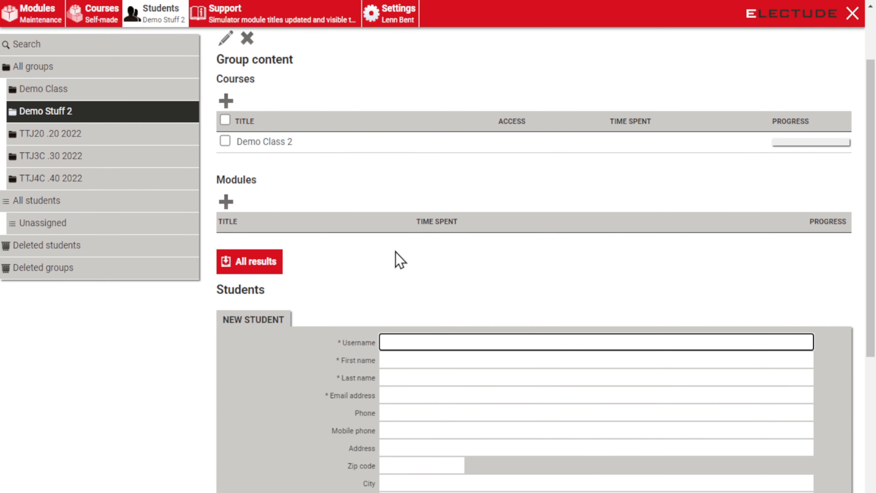
scroll(400, 260, down, 2)
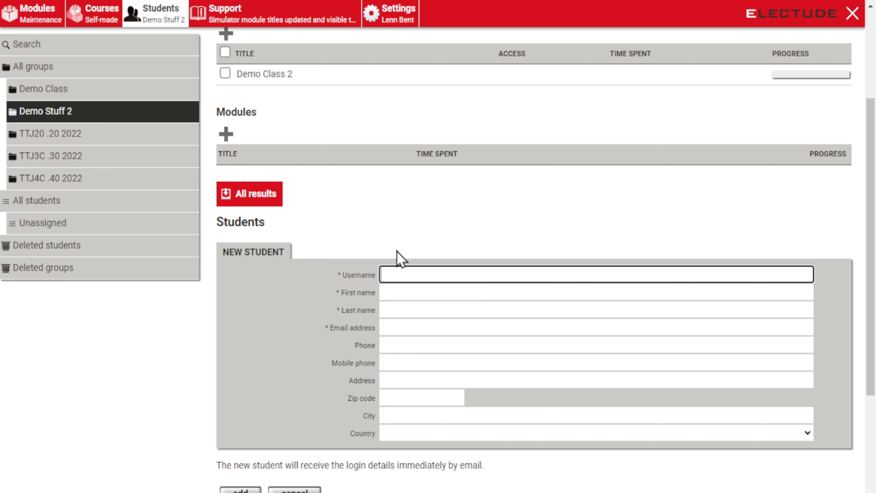
text(Student1)
text(2023)
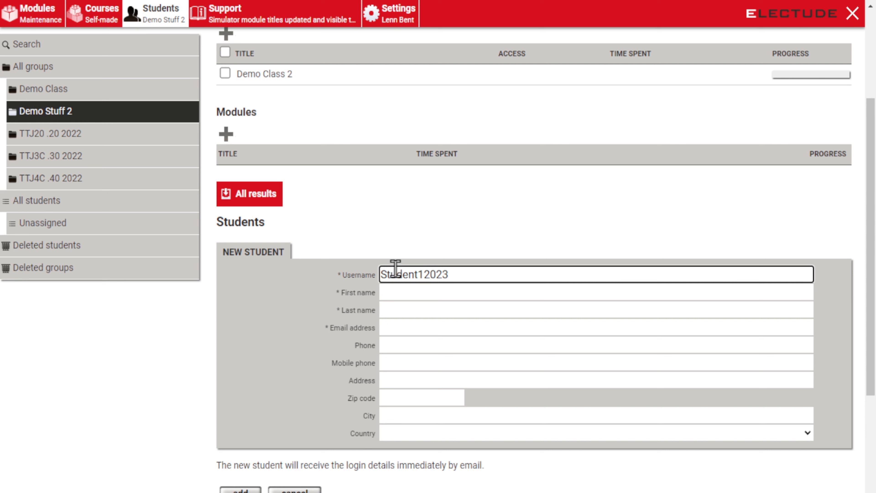
click(391, 296)
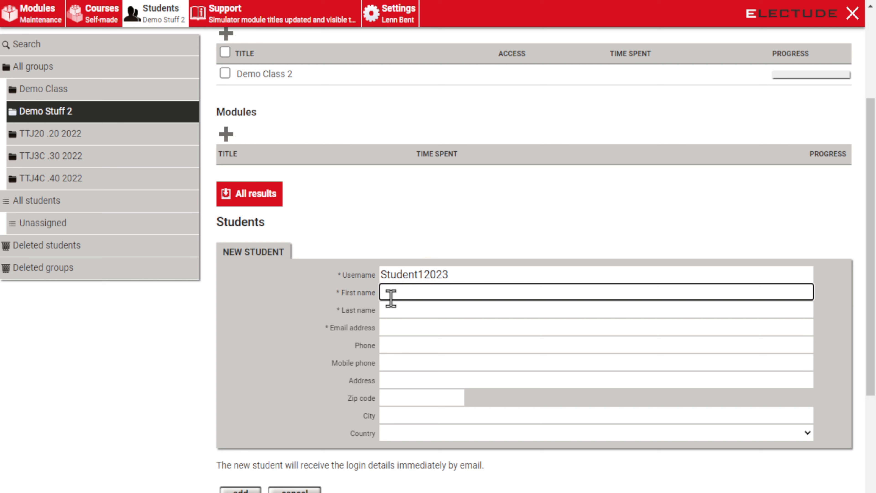
text(Student)
key(Tab)
text(1)
click(397, 328)
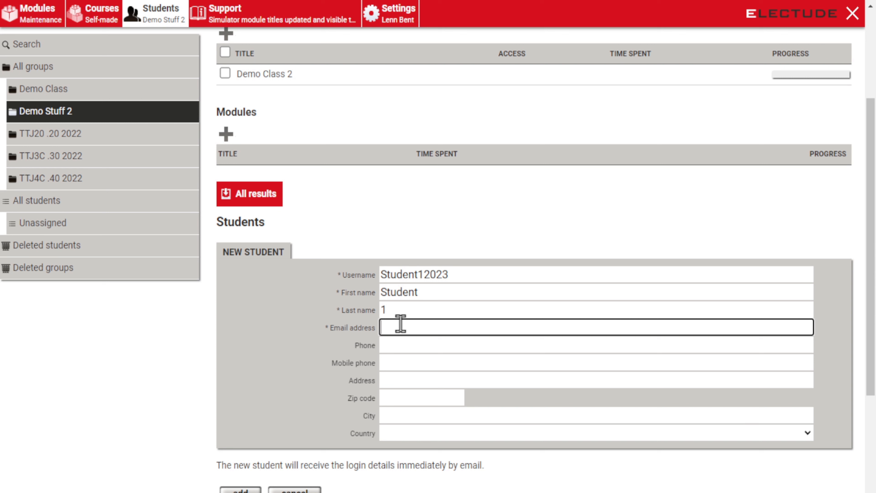
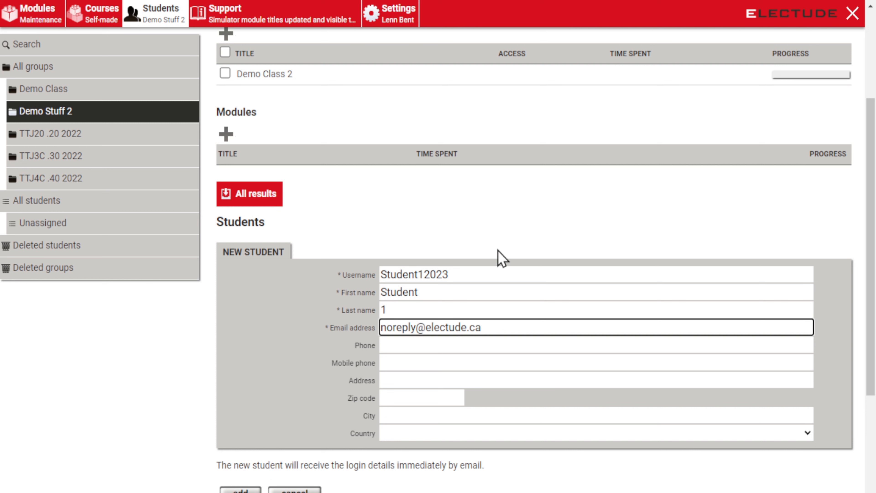
click(241, 489)
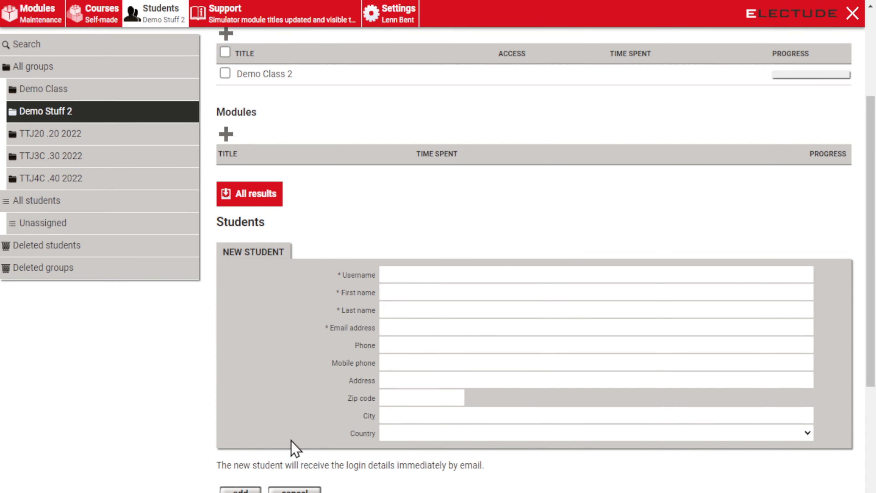
scroll(298, 293, down, 4)
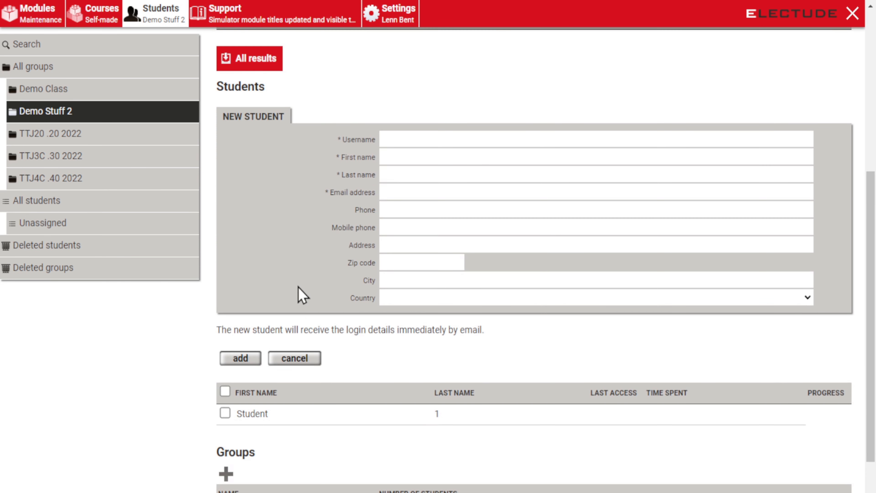
click(294, 416)
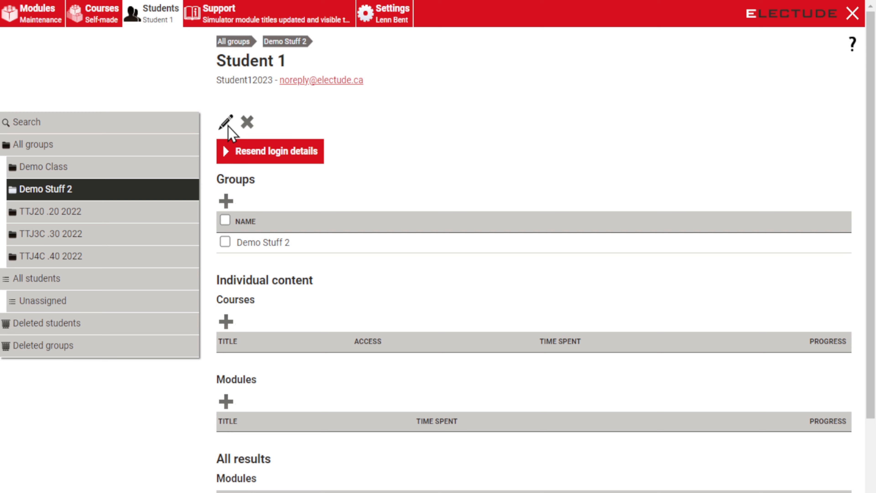
click(227, 126)
click(428, 325)
text(•••••••••)
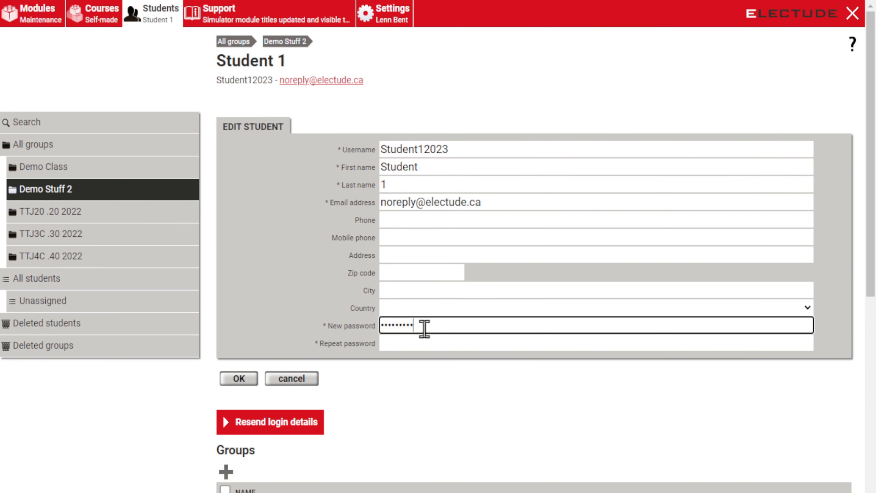
click(419, 341)
text(••••)
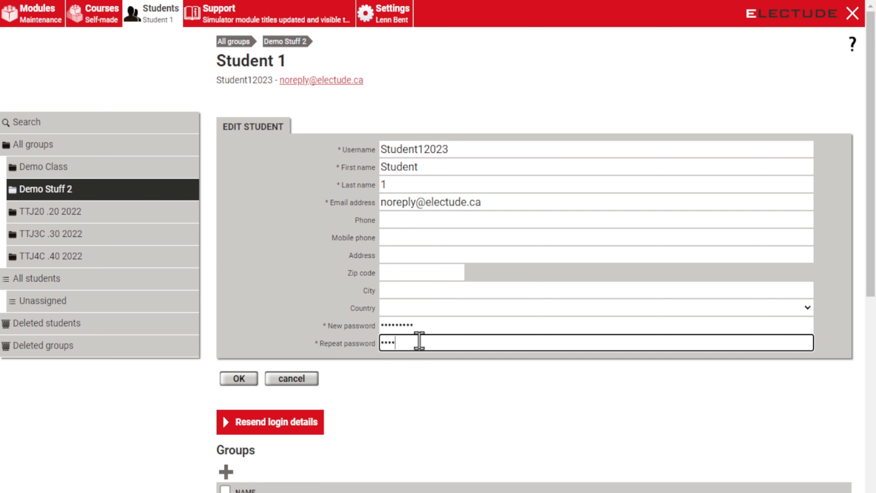
key(BackSpace)
key(BackSpace)
key(BackSpace)
key(BackSpace)
text(•••••••••)
click(249, 380)
scroll(361, 314, down, 2)
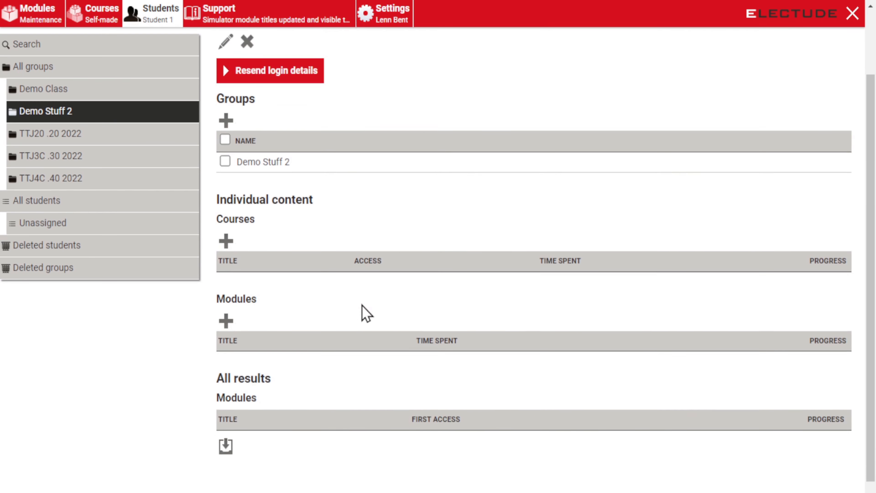
scroll(366, 313, down, 1)
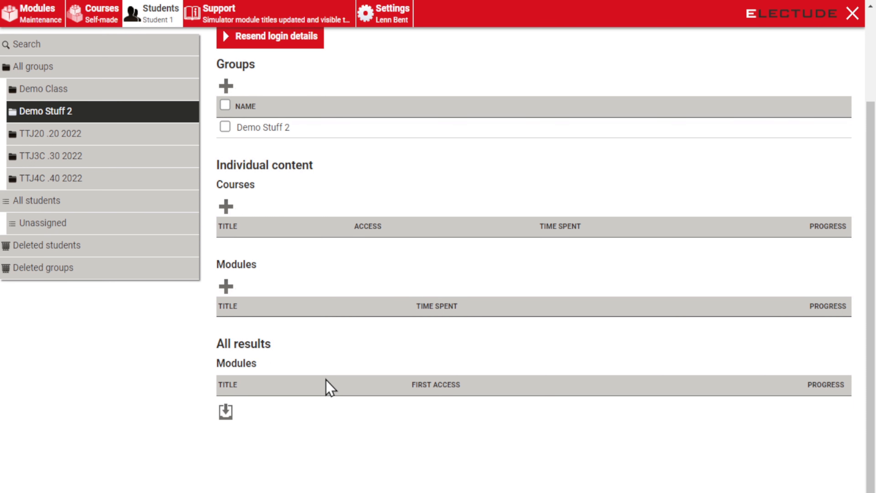
scroll(270, 377, up, 3)
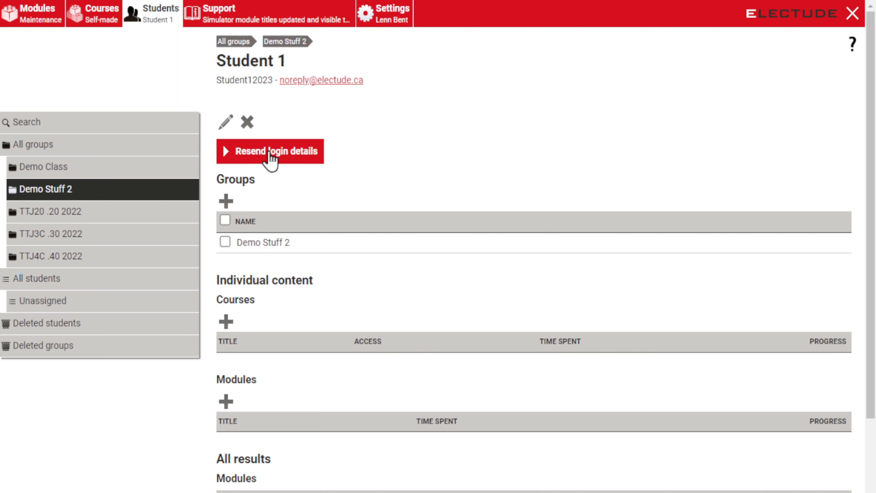
Step: Return to the All groups overview via the breadcrumb
click(243, 49)
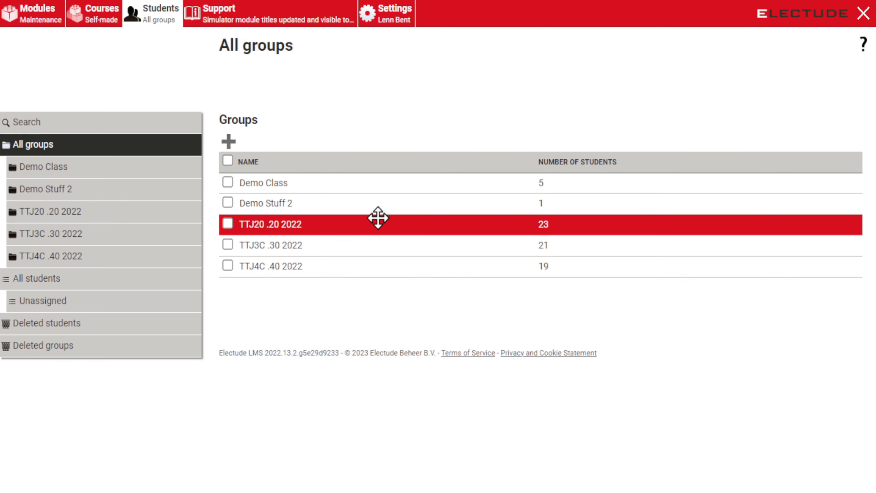
click(346, 183)
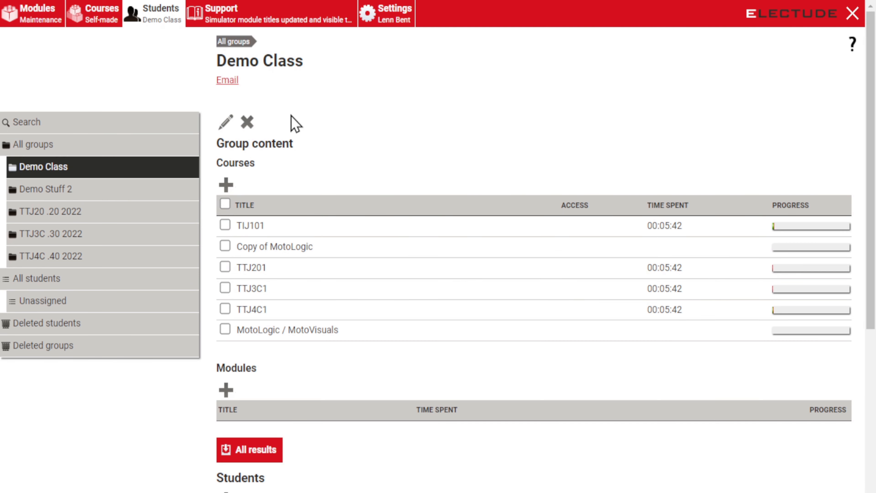
scroll(350, 183, down, 5)
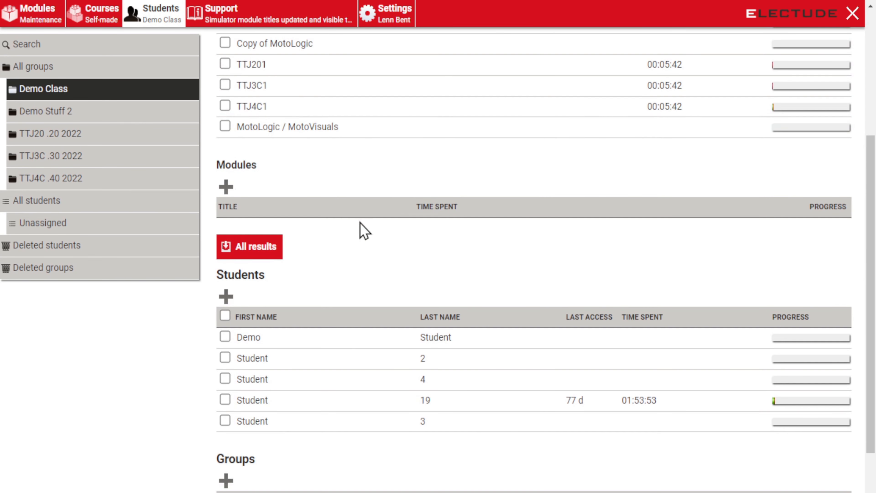
scroll(366, 325, up, 2)
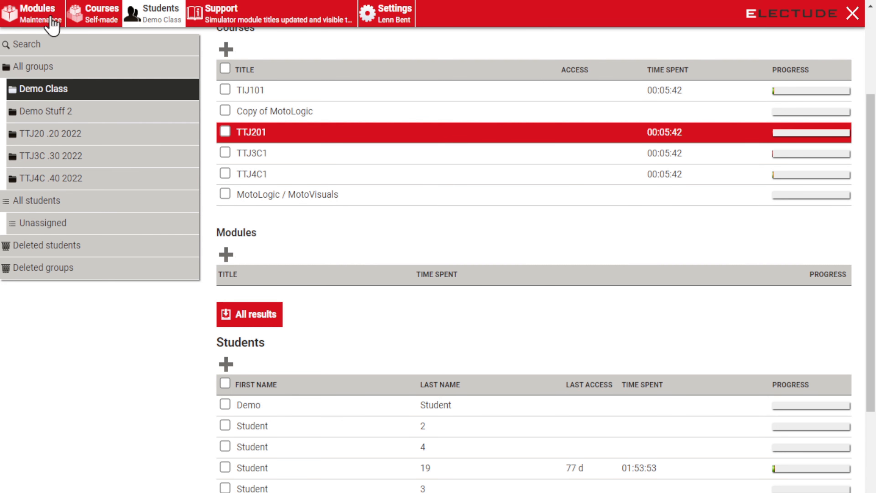
Step: Browse the self-made and MotoLogic course lists, then open Student 19 from Demo Class
click(95, 14)
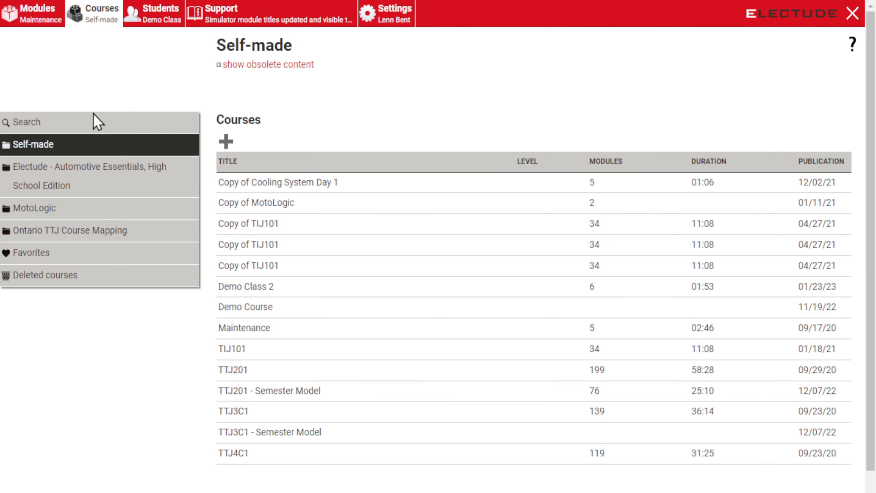
click(52, 214)
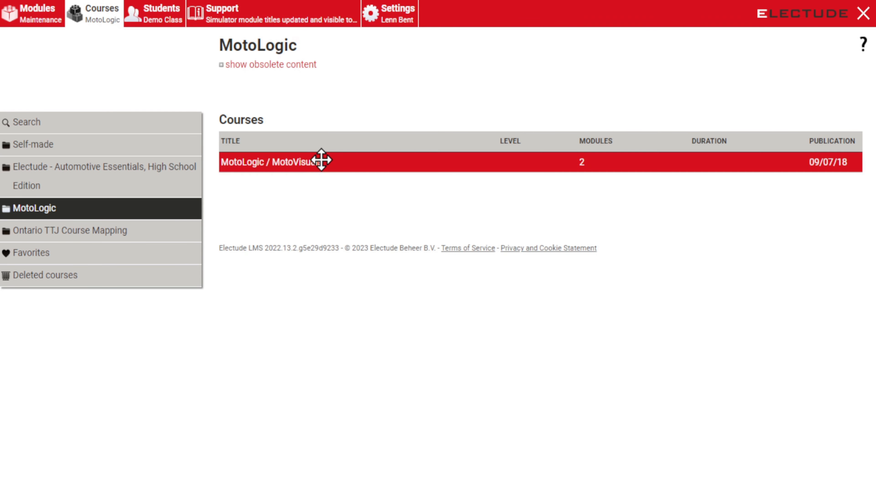
click(172, 4)
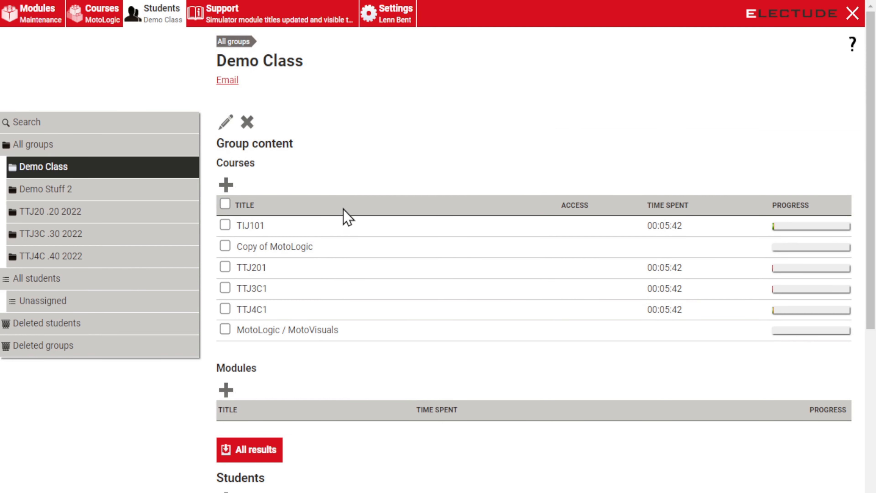
scroll(350, 245, down, 5)
scroll(410, 400, down, 3)
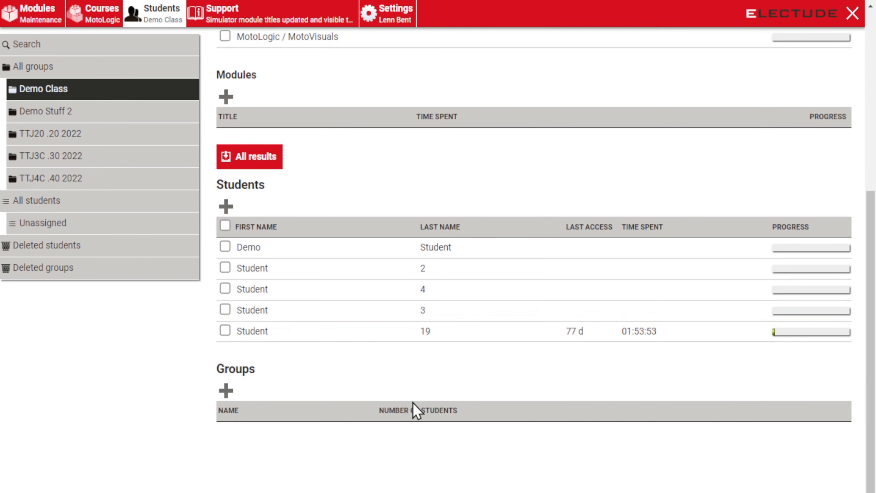
click(419, 334)
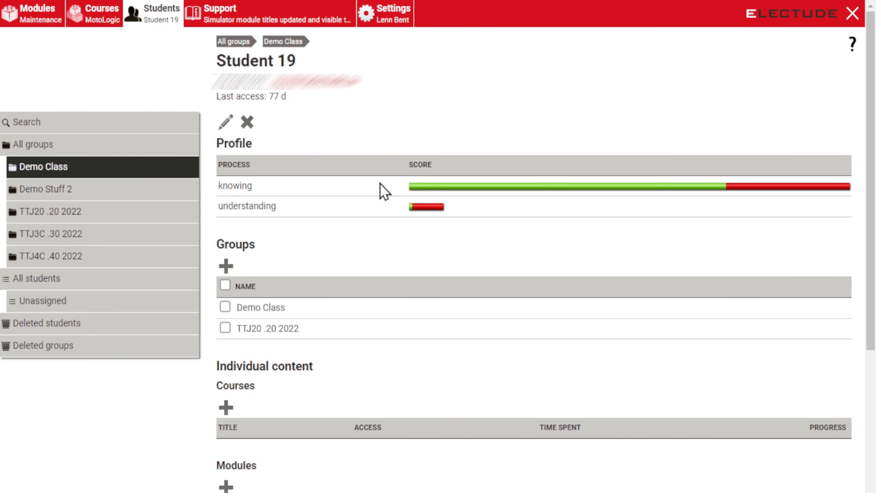
scroll(289, 100, down, 1)
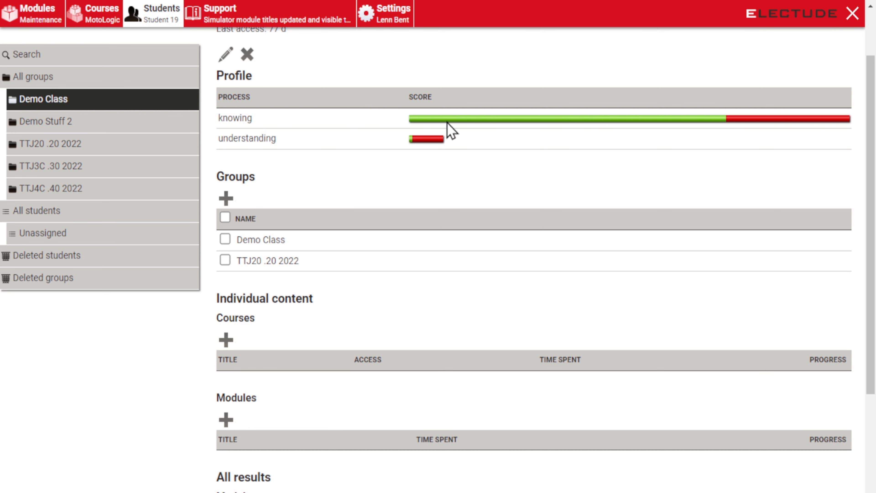
scroll(407, 241, down, 5)
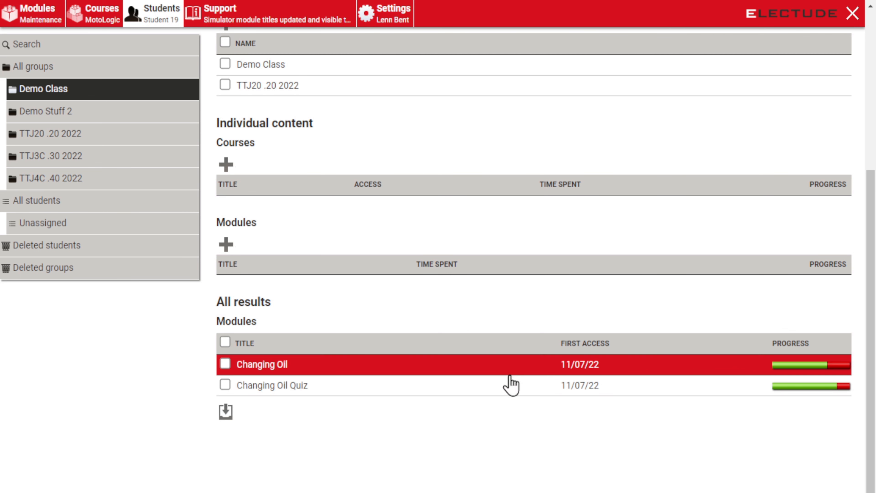
Step: Review Student 19's Changing Oil Quiz responses (13 of 16, 83%) and return to the student page
click(509, 386)
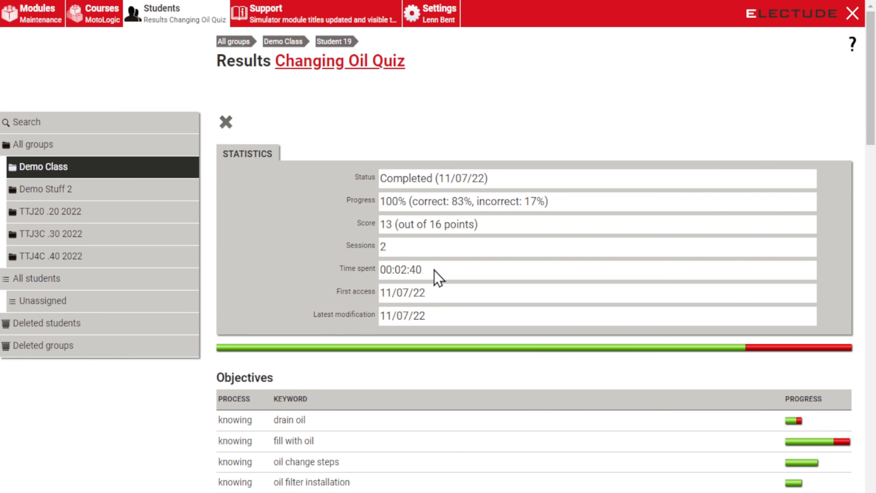
scroll(433, 270, down, 10)
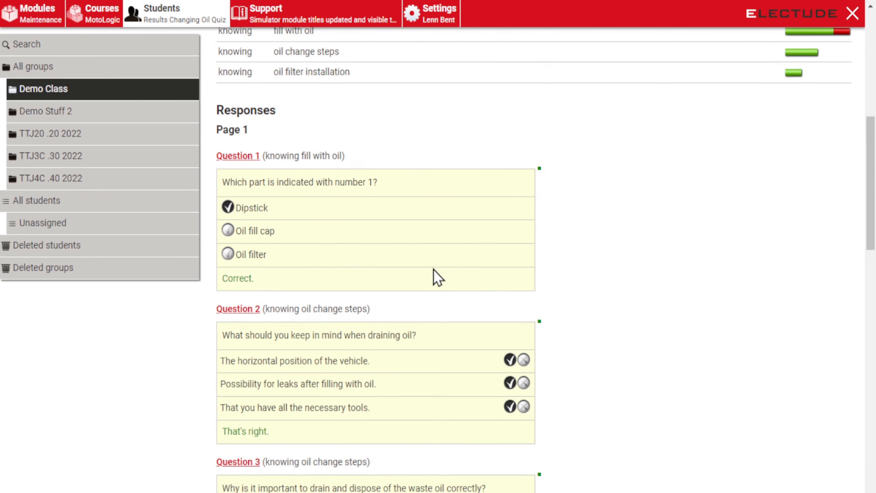
scroll(433, 270, down, 10)
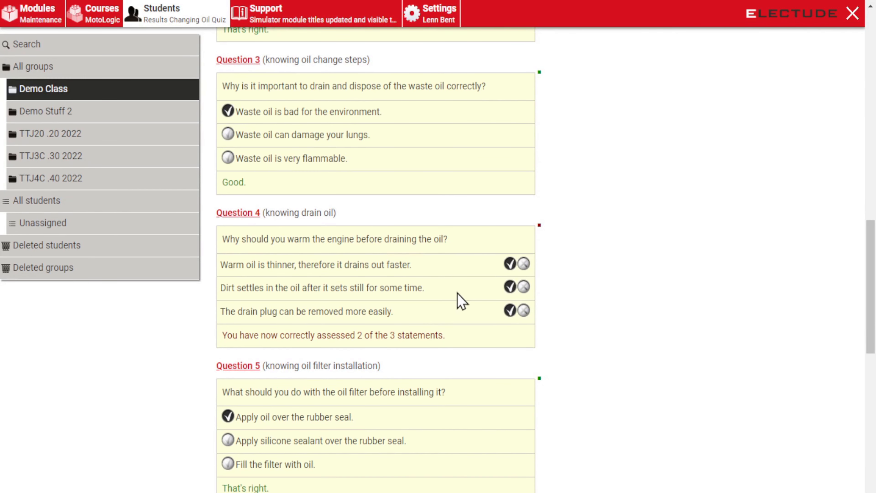
scroll(376, 304, down, 3)
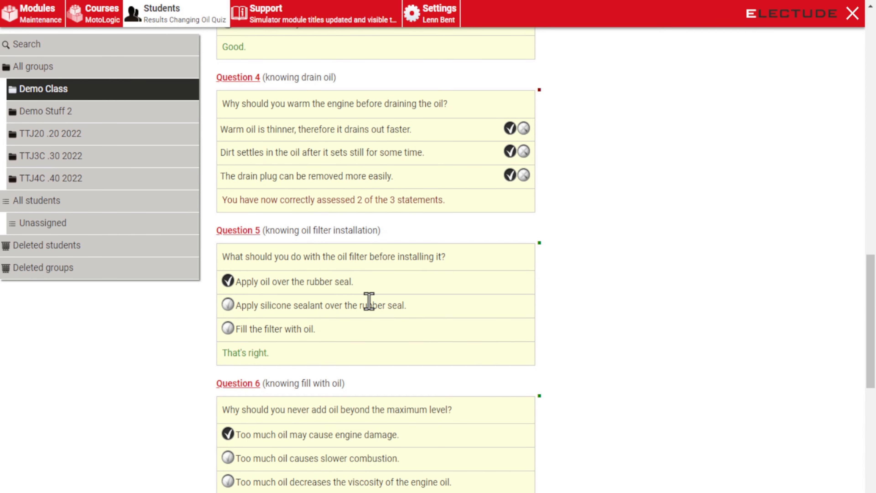
scroll(369, 301, down, 10)
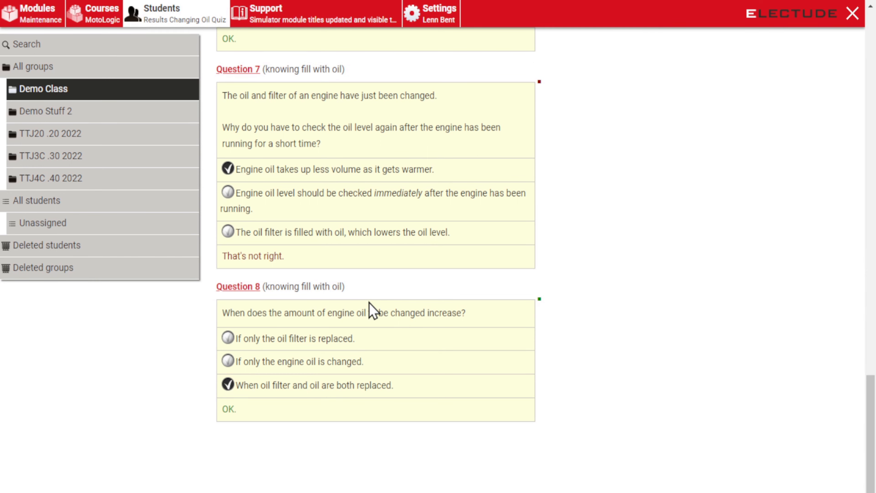
scroll(369, 303, up, 20)
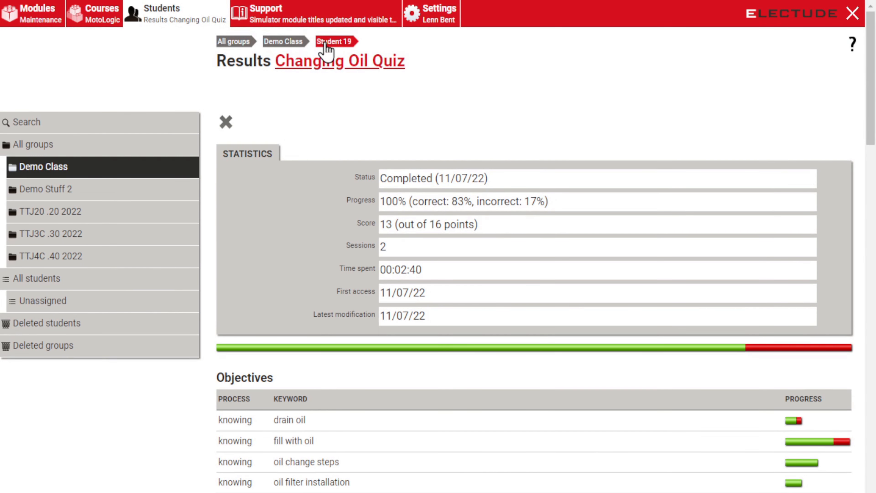
click(346, 48)
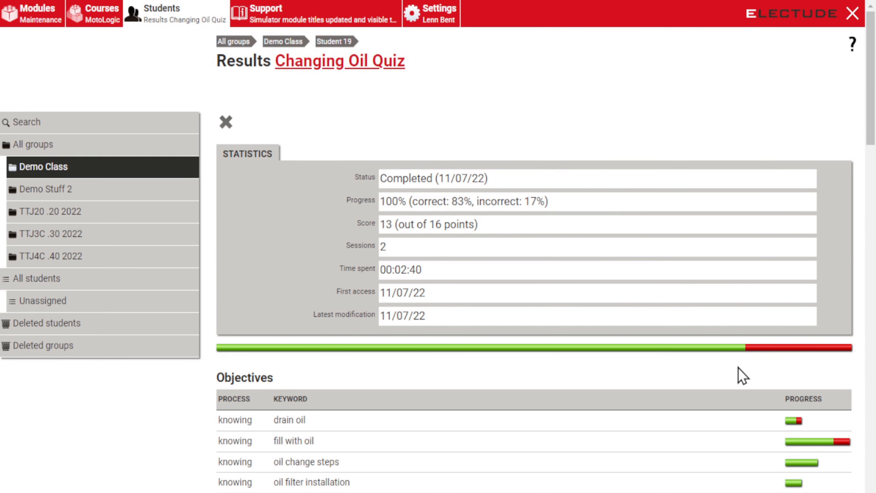
Step: Go via TTJ20 .20 2022 and All groups to Demo Class's TIJ101 Day 1 - Changing Oil results
scroll(743, 387, down, 5)
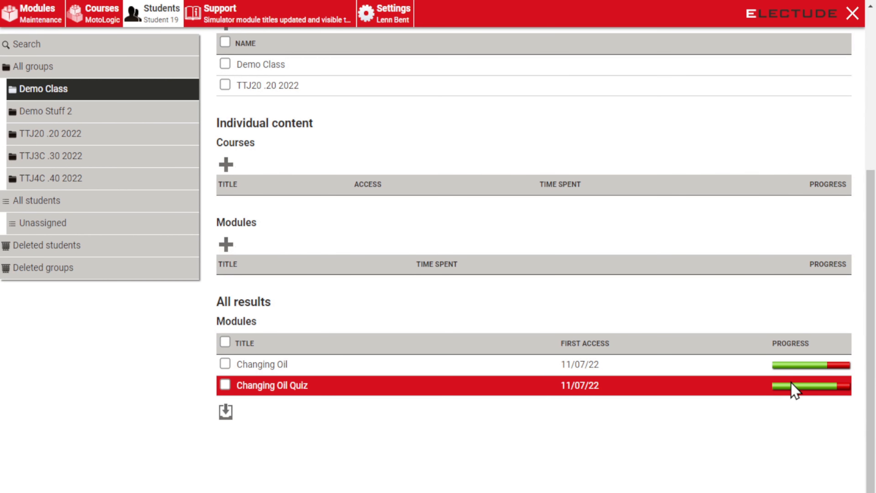
scroll(557, 327, up, 3)
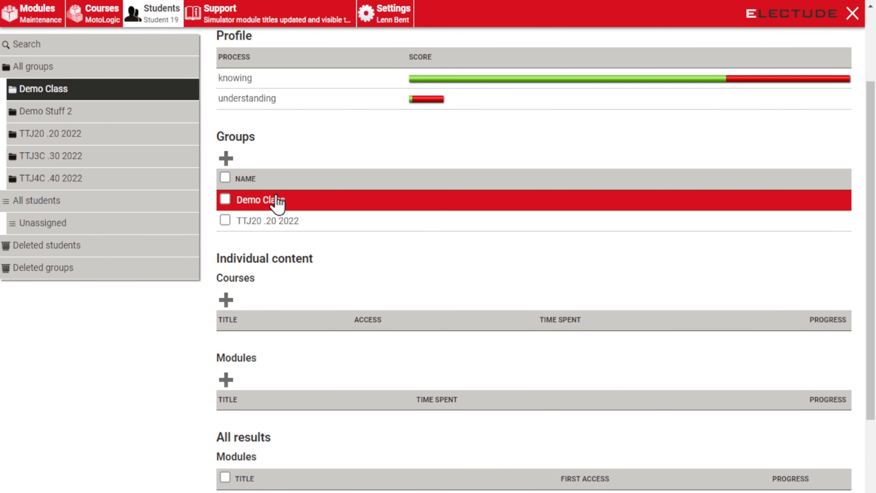
click(283, 222)
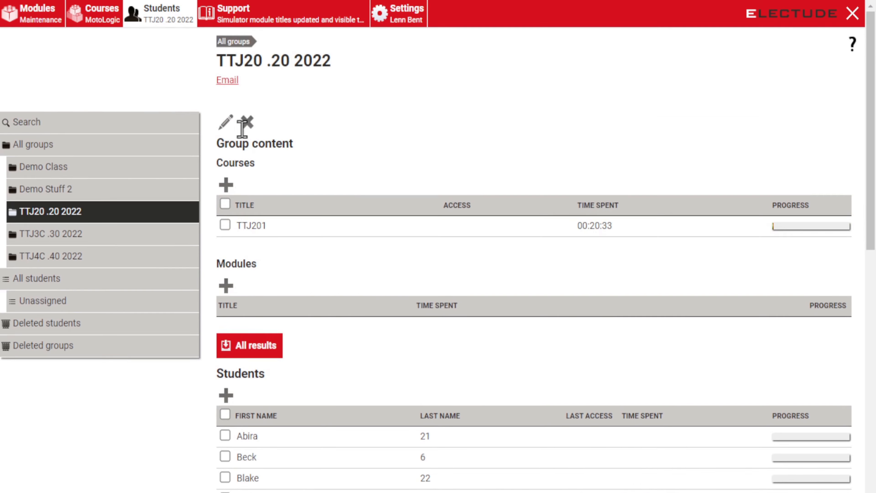
click(234, 41)
click(350, 188)
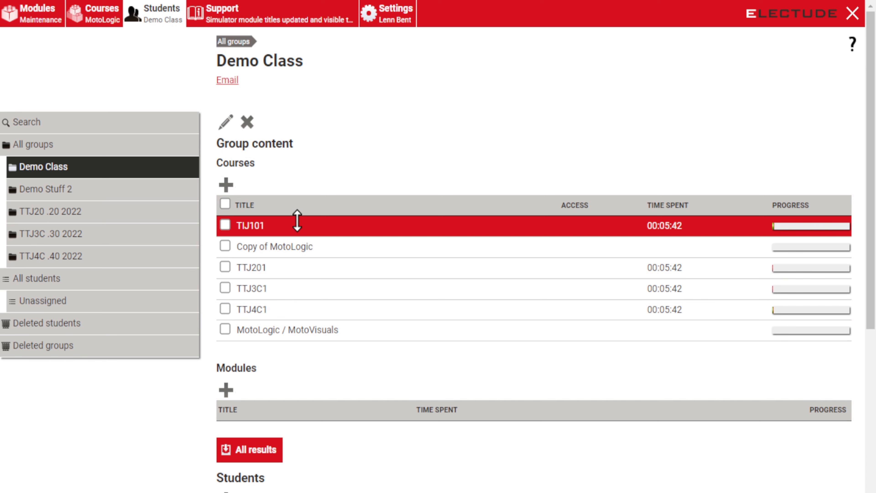
click(296, 228)
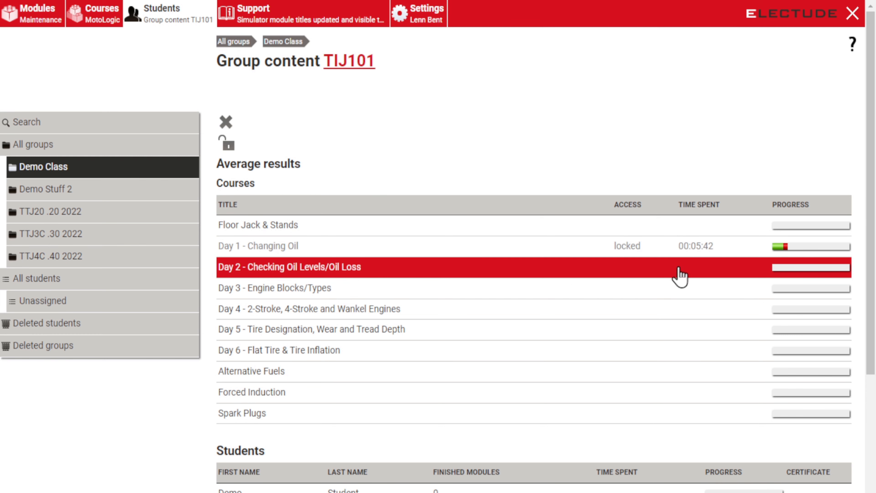
scroll(422, 257, down, 4)
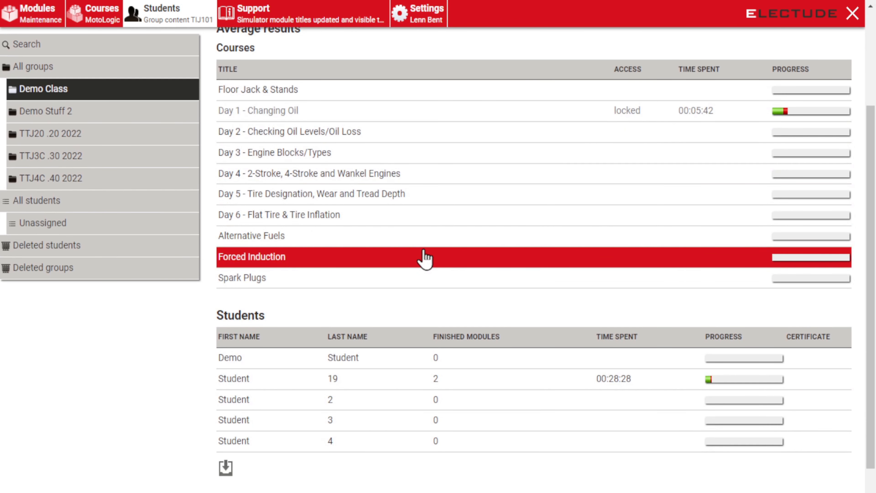
scroll(419, 195, up, 2)
click(410, 185)
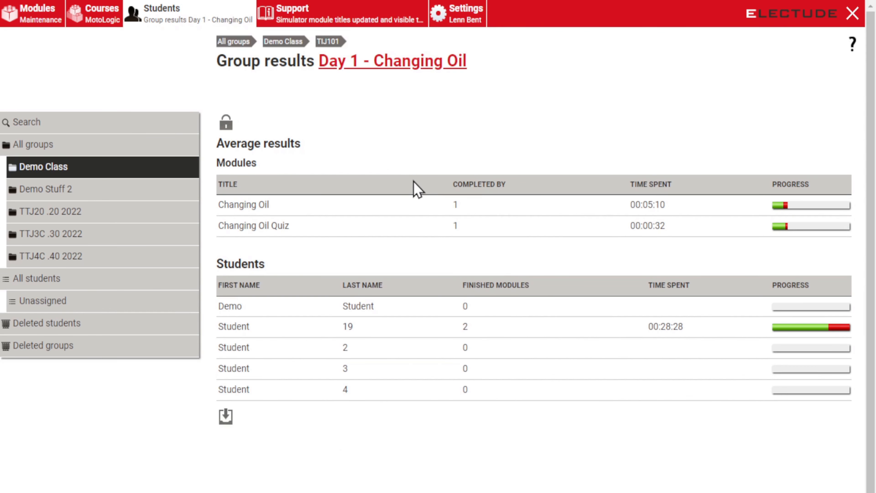